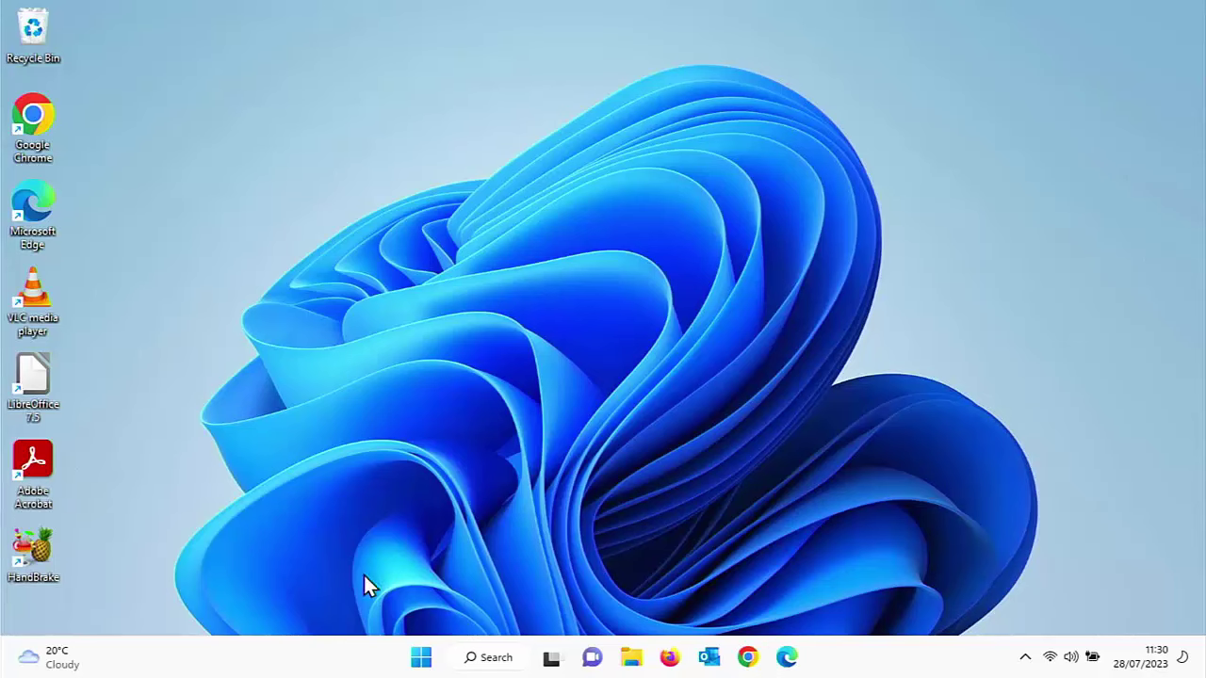
# Step: Search Windows for "store" and open the Microsoft Store app
pyautogui.click(424, 661)
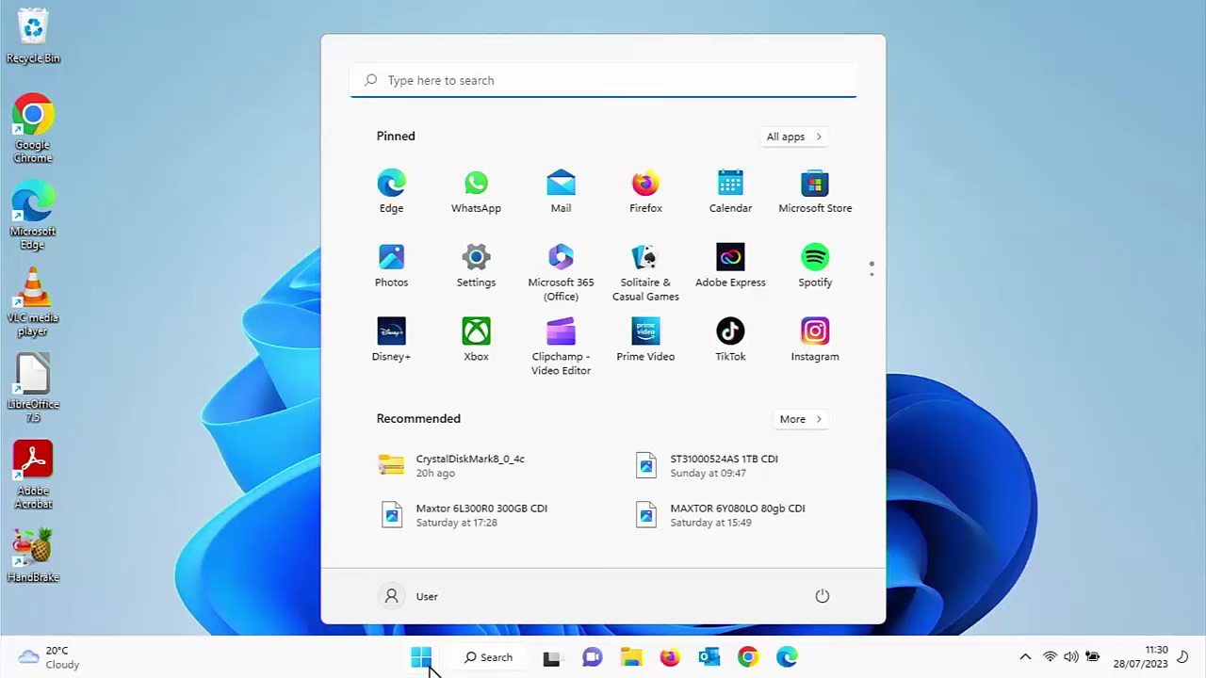
pyautogui.write('st')
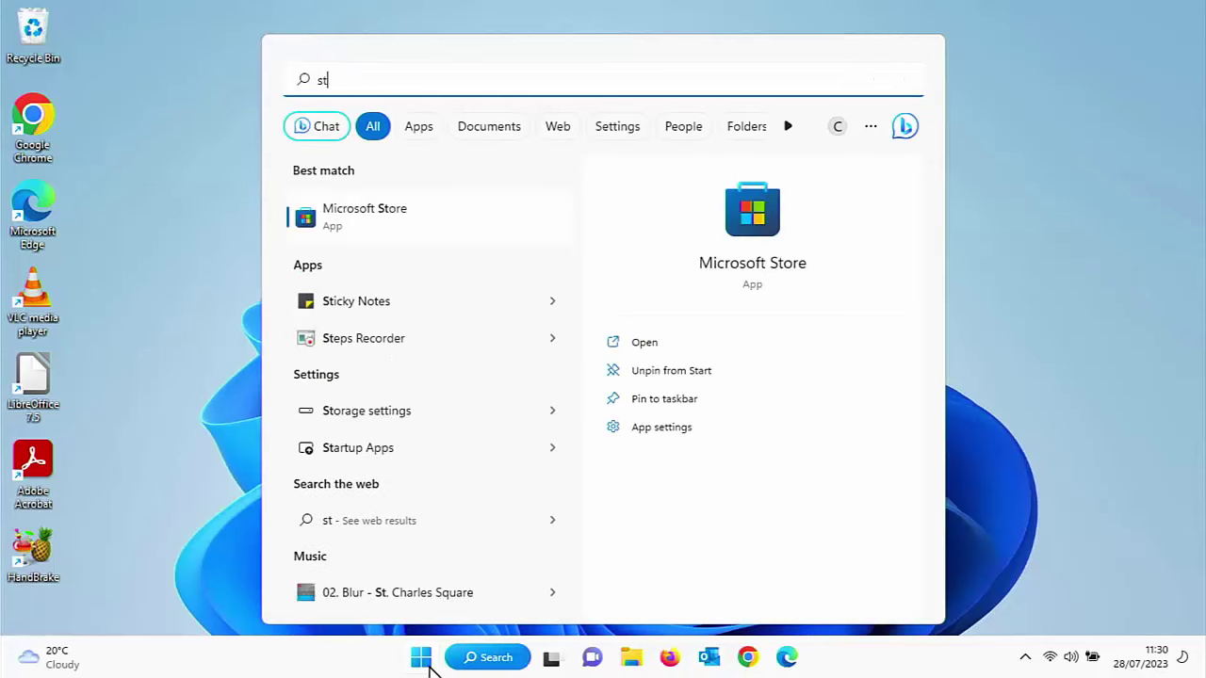
pyautogui.write('ore')
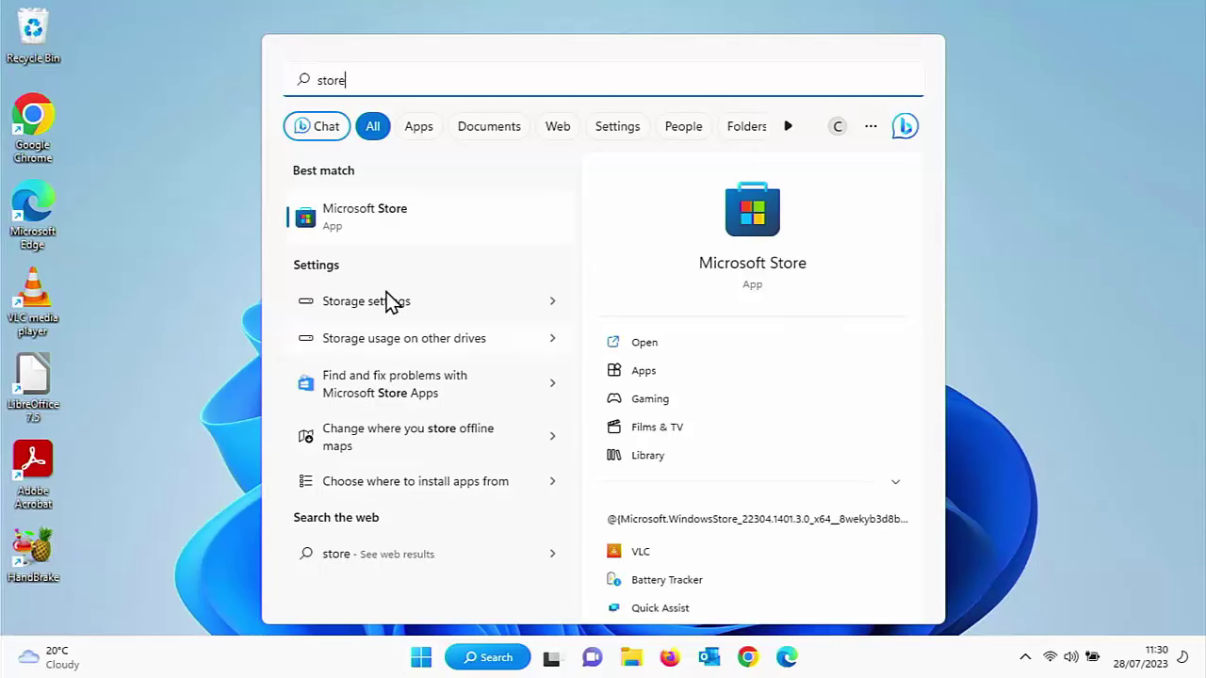
pyautogui.click(329, 216)
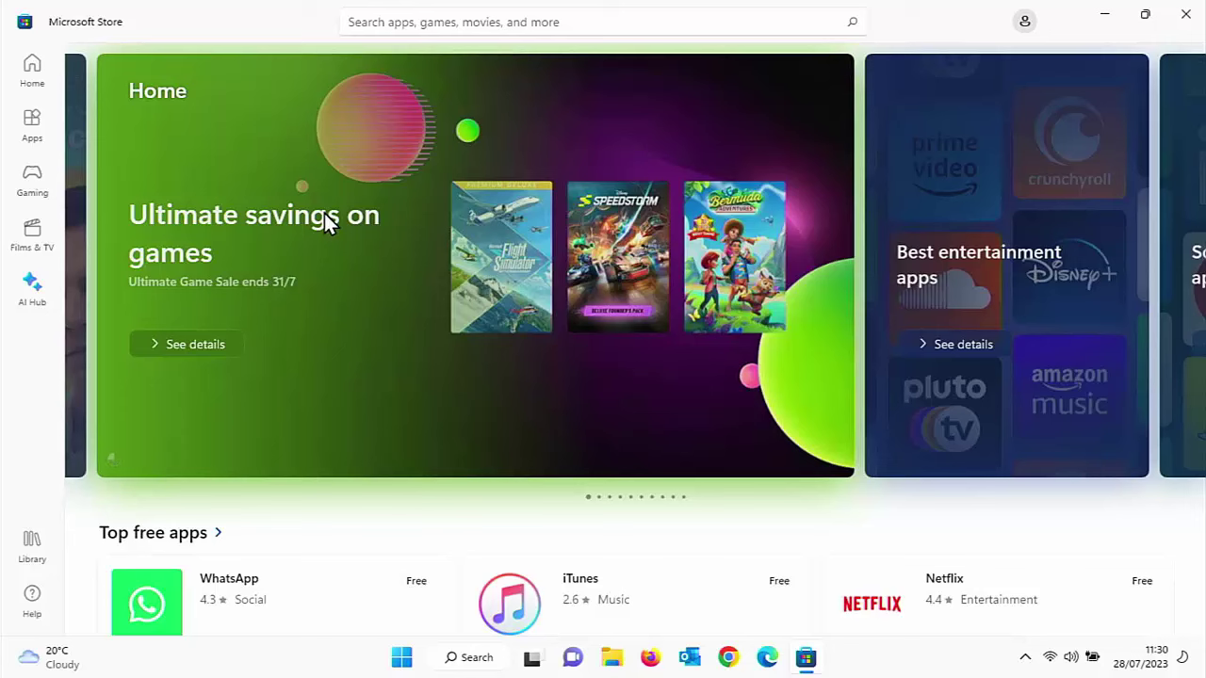
# Step: Find the iTunes app by searching the store for "itunes" and install it
pyautogui.click(456, 26)
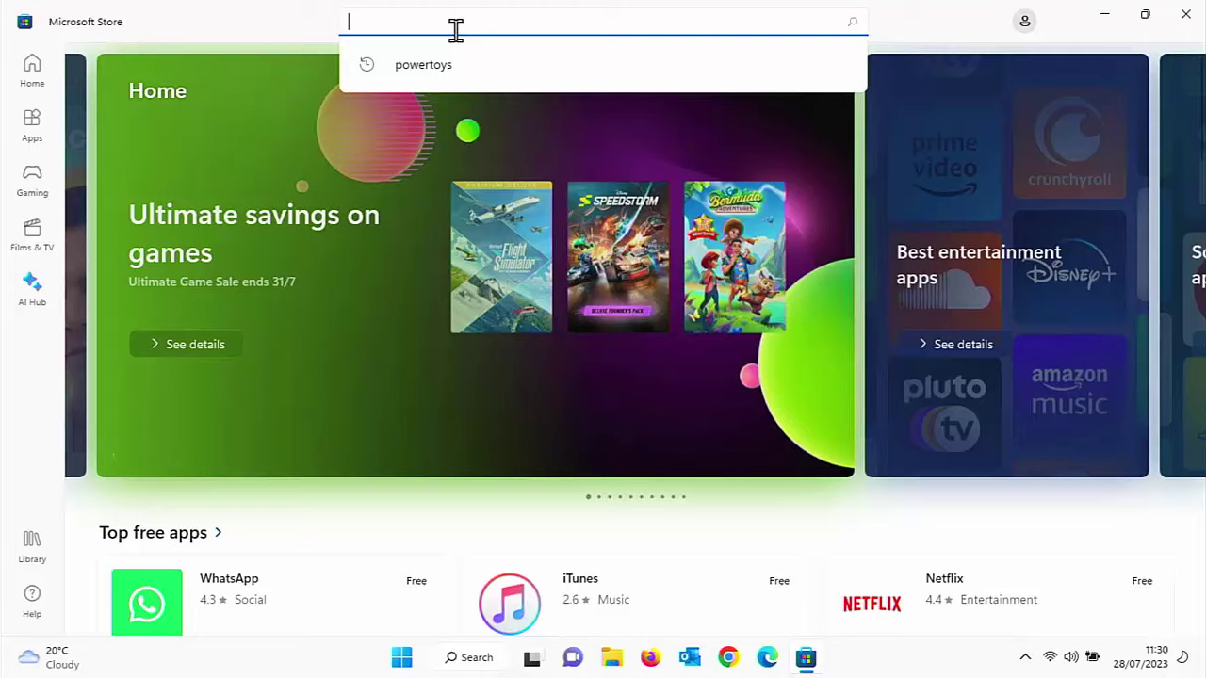
pyautogui.write('it')
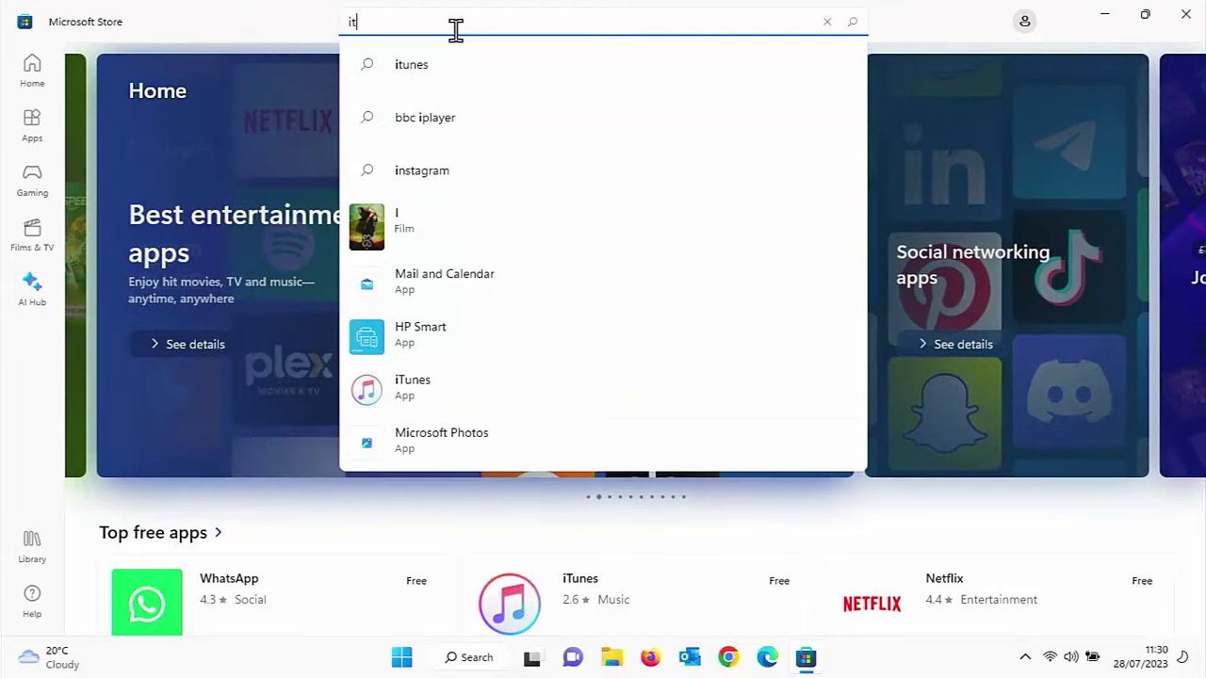
pyautogui.write('unes')
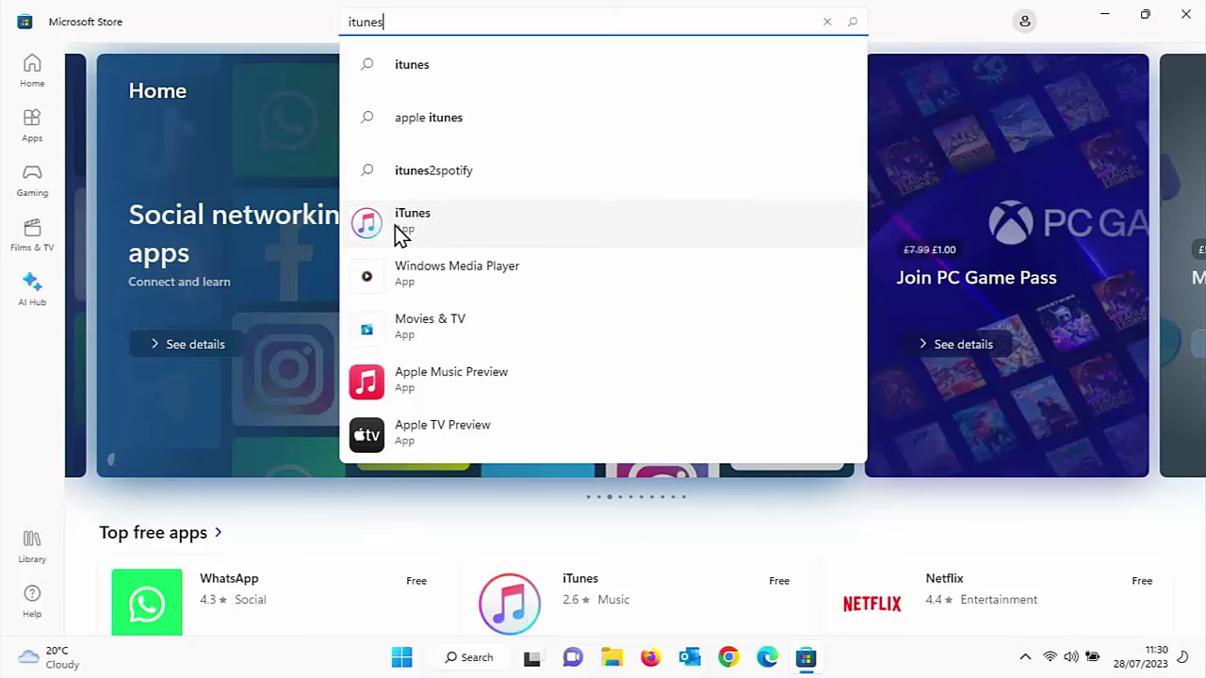
pyautogui.click(401, 235)
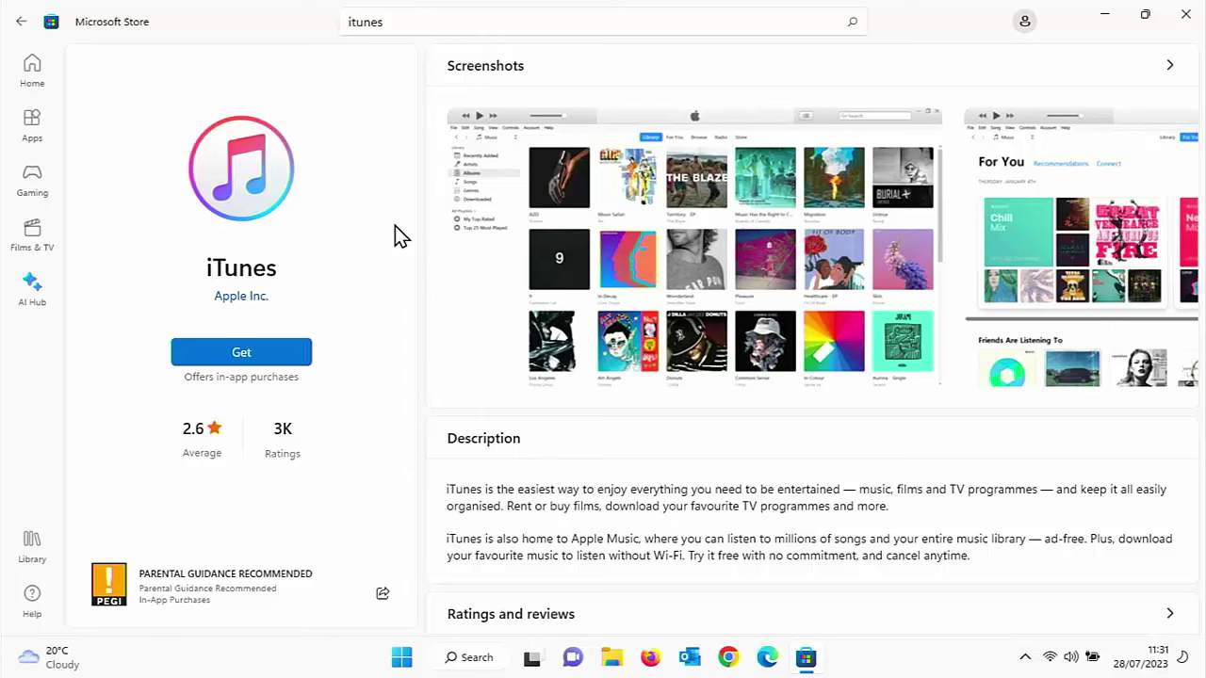
pyautogui.click(267, 355)
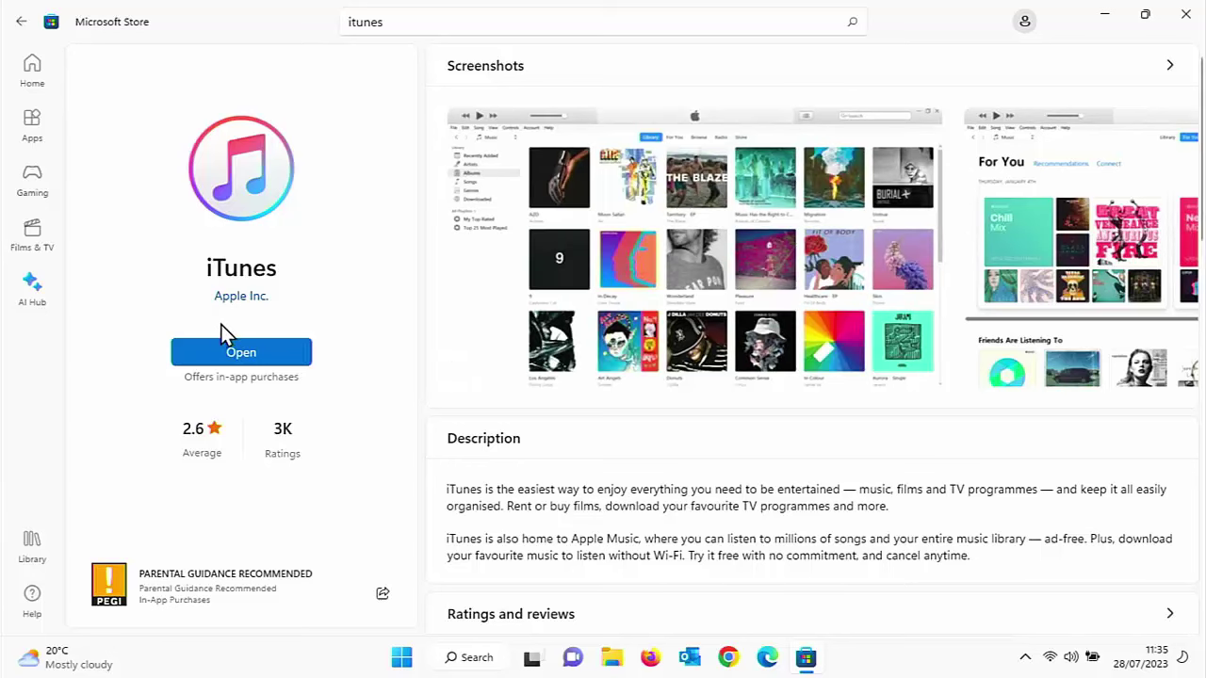
# Step: Launch iTunes, accepting its software licence agreement and the sharing of library details with Apple
pyautogui.click(272, 351)
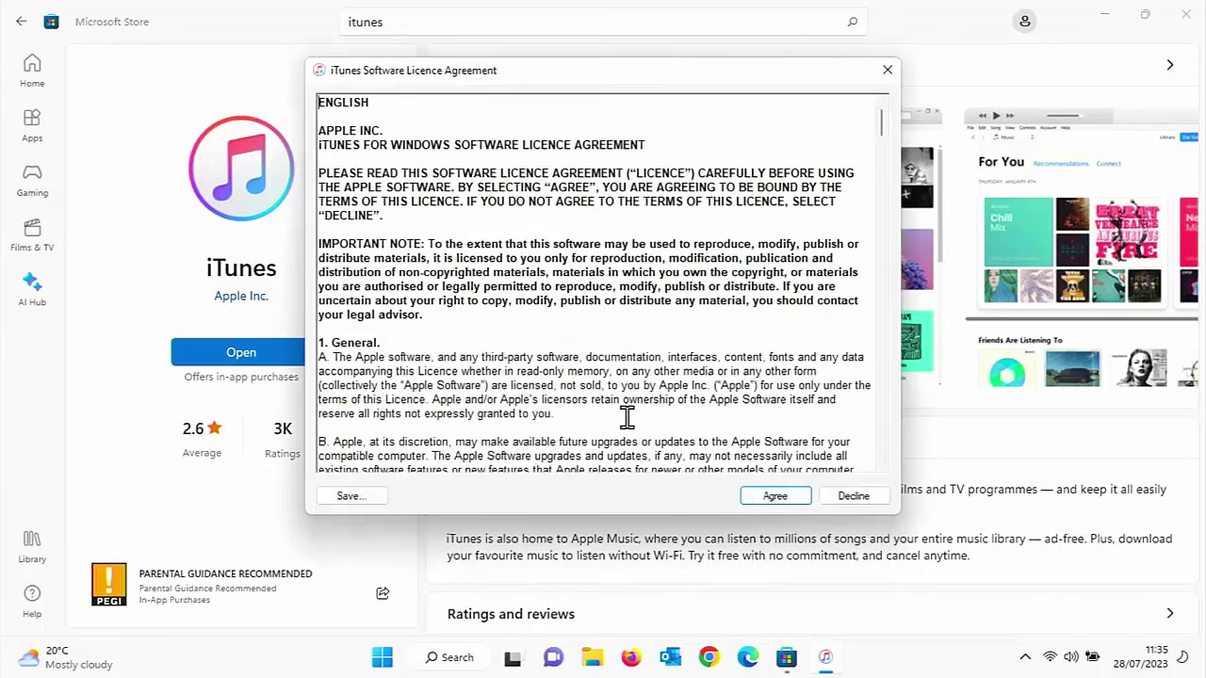
pyautogui.scroll(-15, 626, 417)
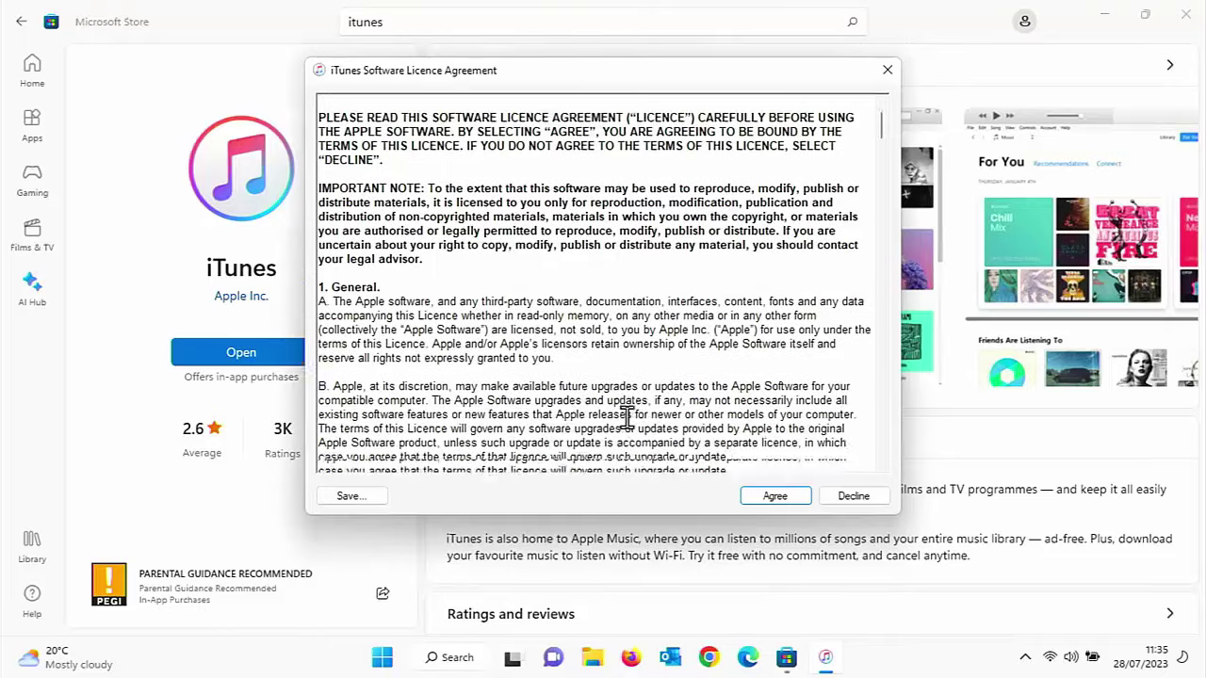
pyautogui.scroll(-15, 626, 417)
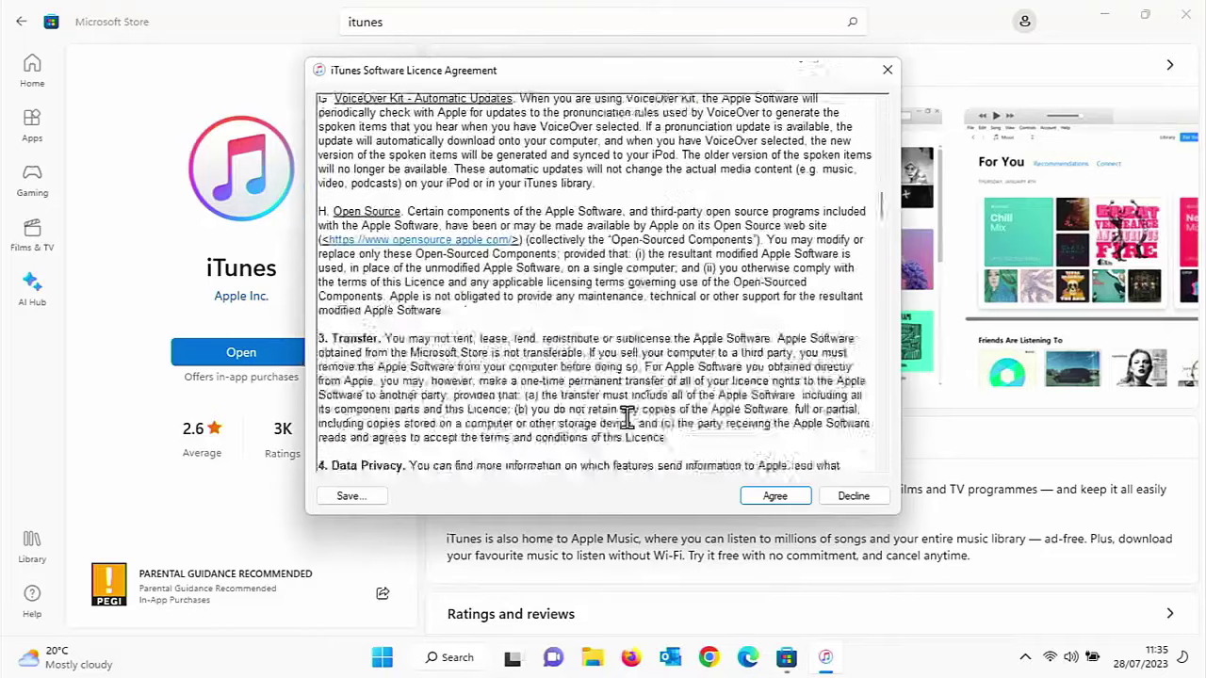
pyautogui.scroll(-10, 626, 417)
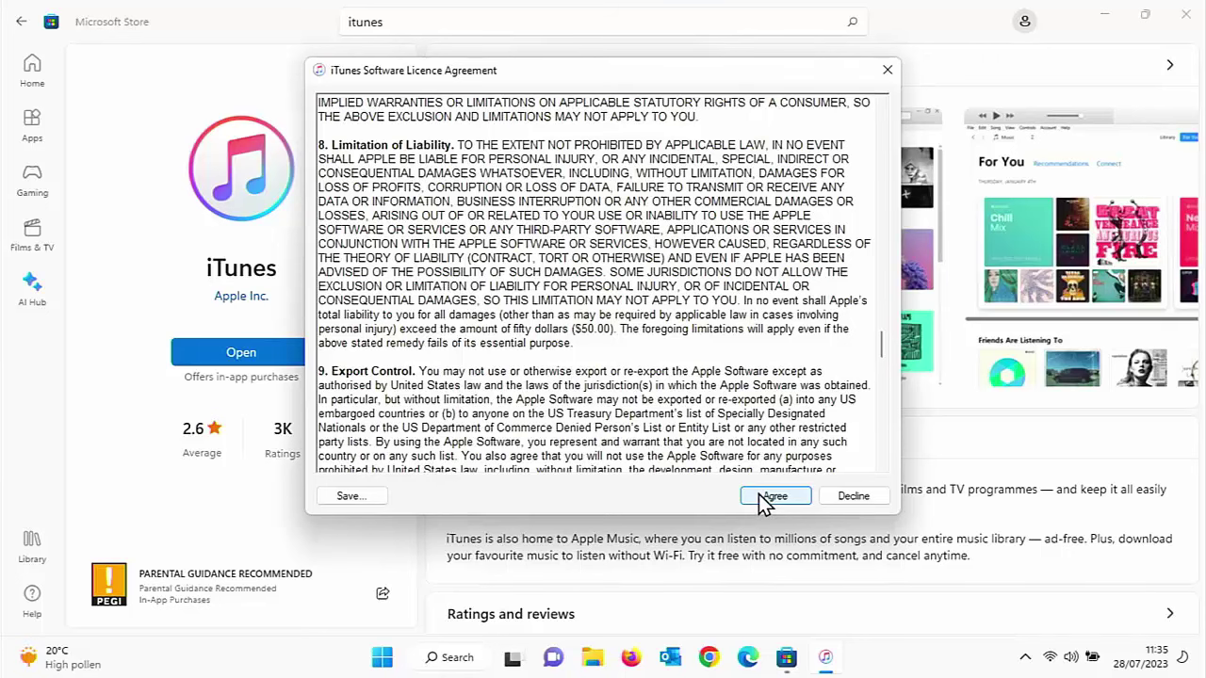
pyautogui.click(760, 493)
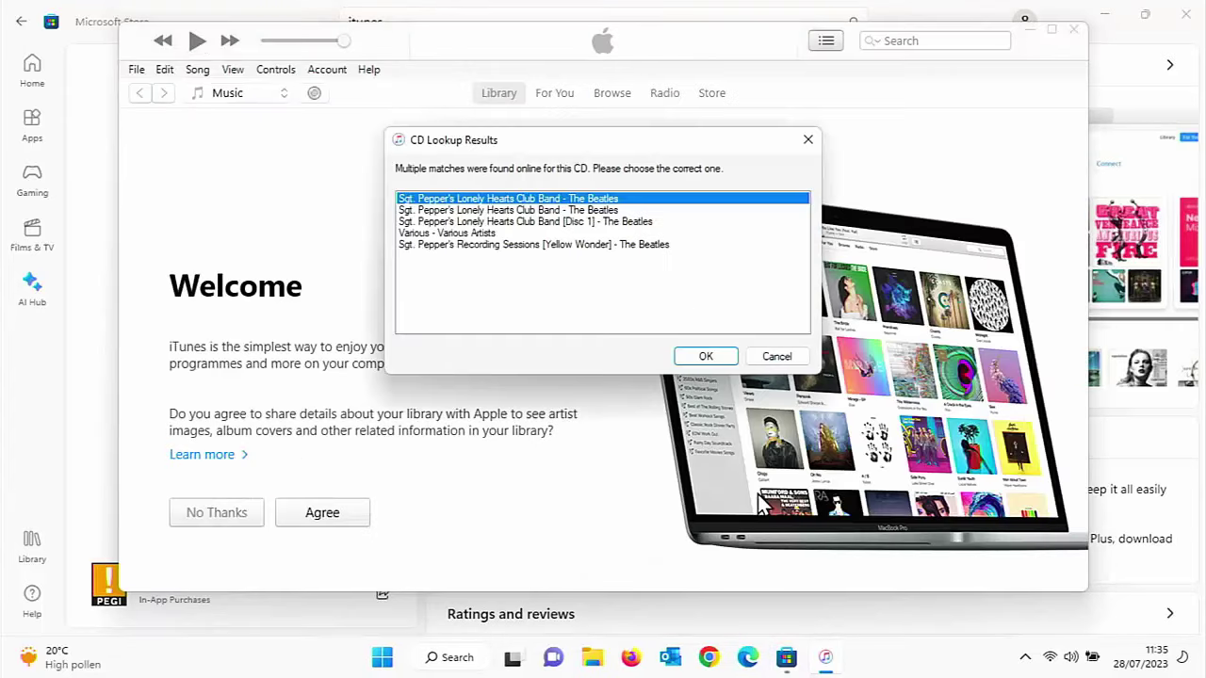
pyautogui.press('Return')
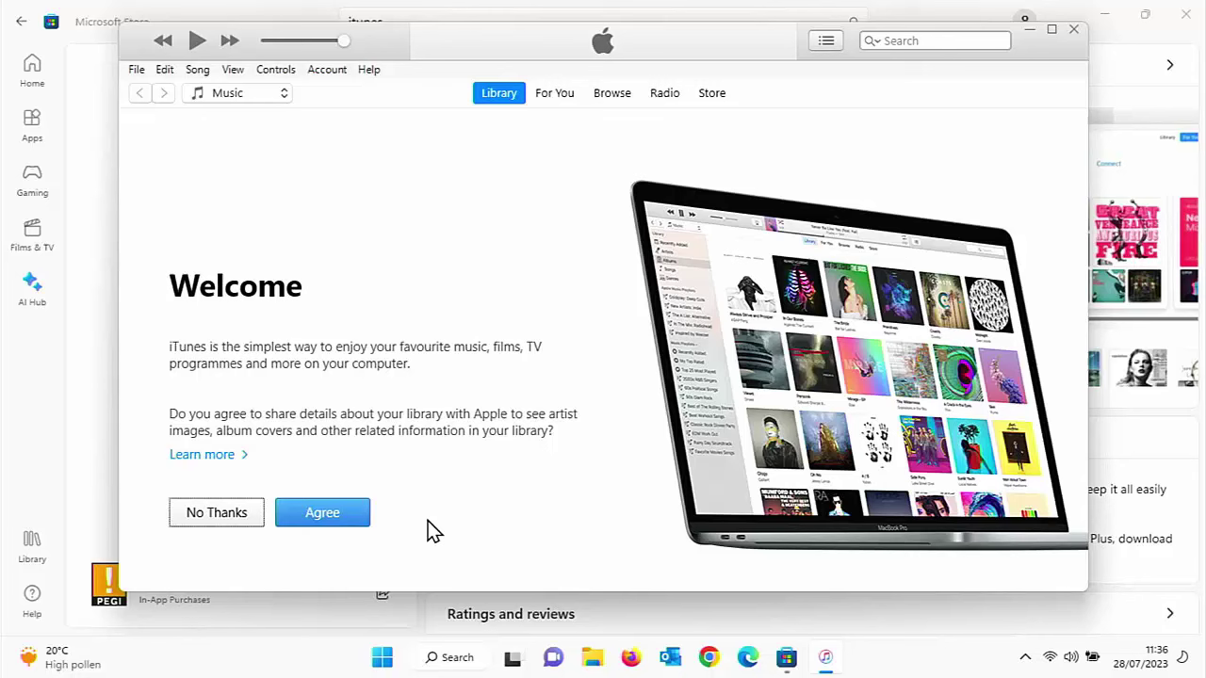
pyautogui.click(325, 514)
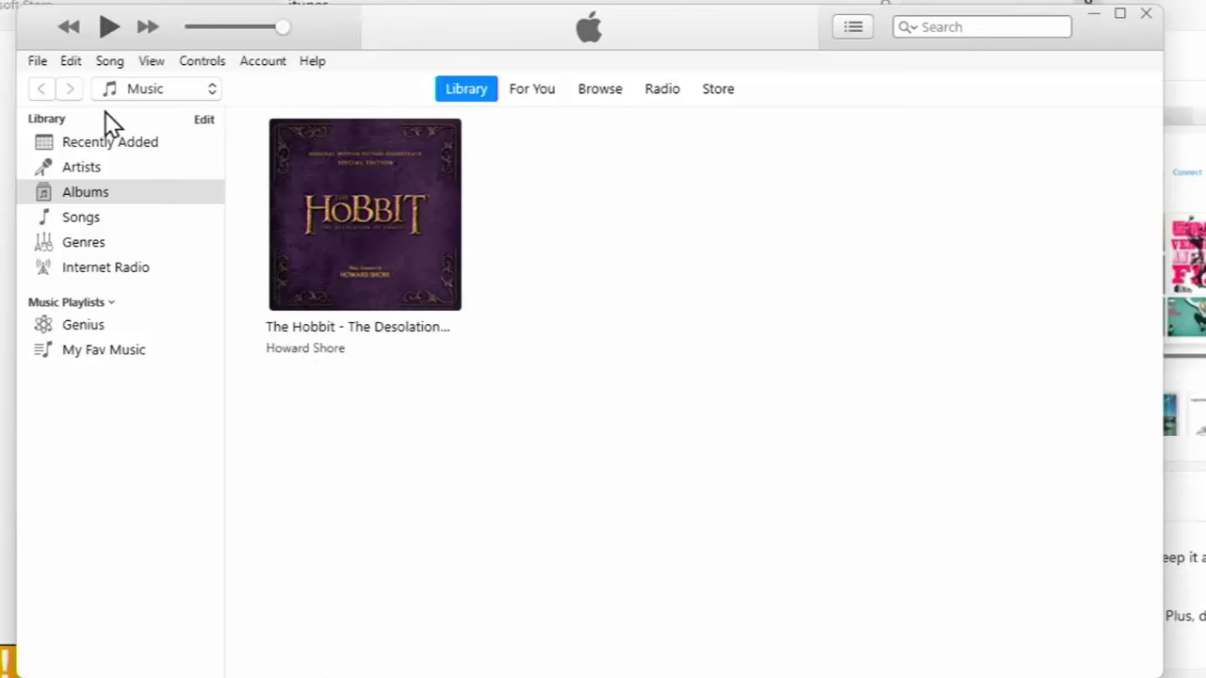
# Step: Set the CD import settings in the preferences to the MP3 Encoder at Good Quality (128 kbps)
pyautogui.click(75, 63)
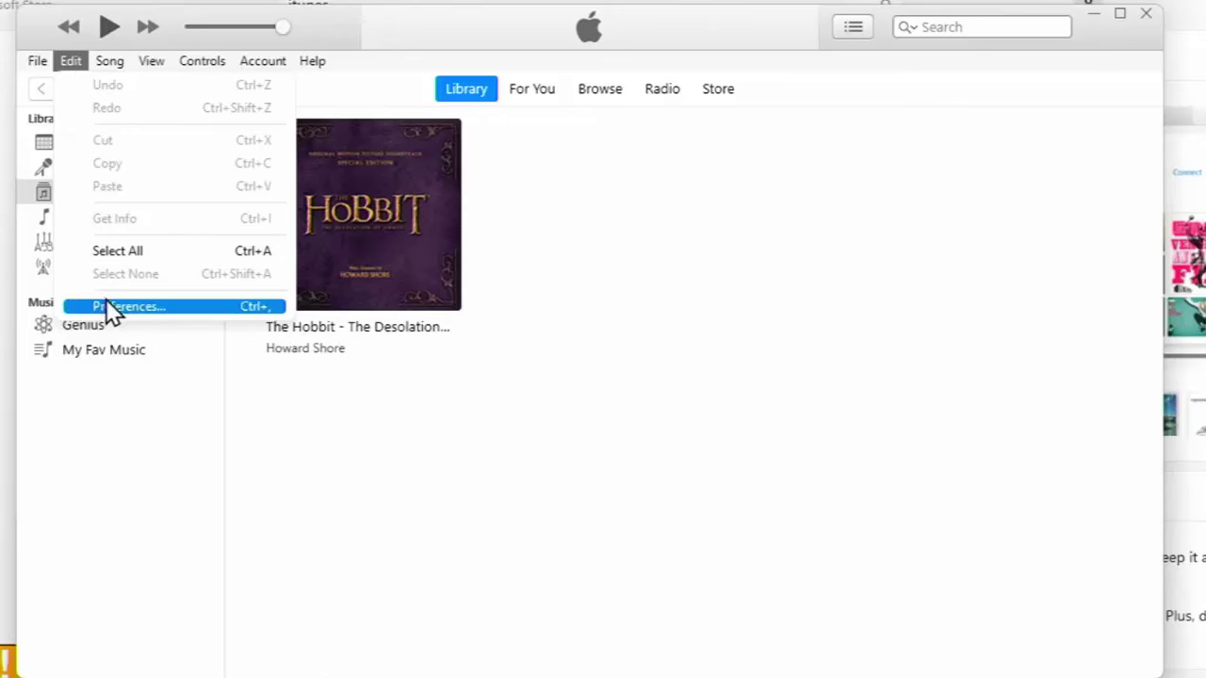
pyautogui.click(196, 313)
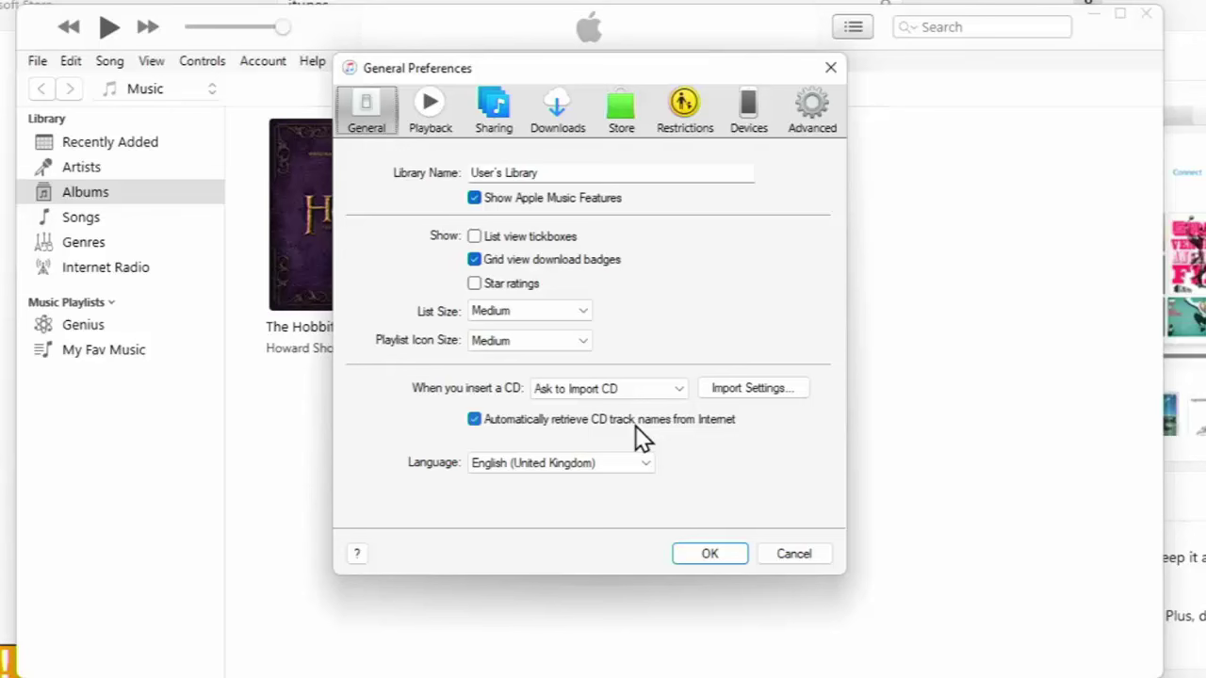
pyautogui.click(788, 387)
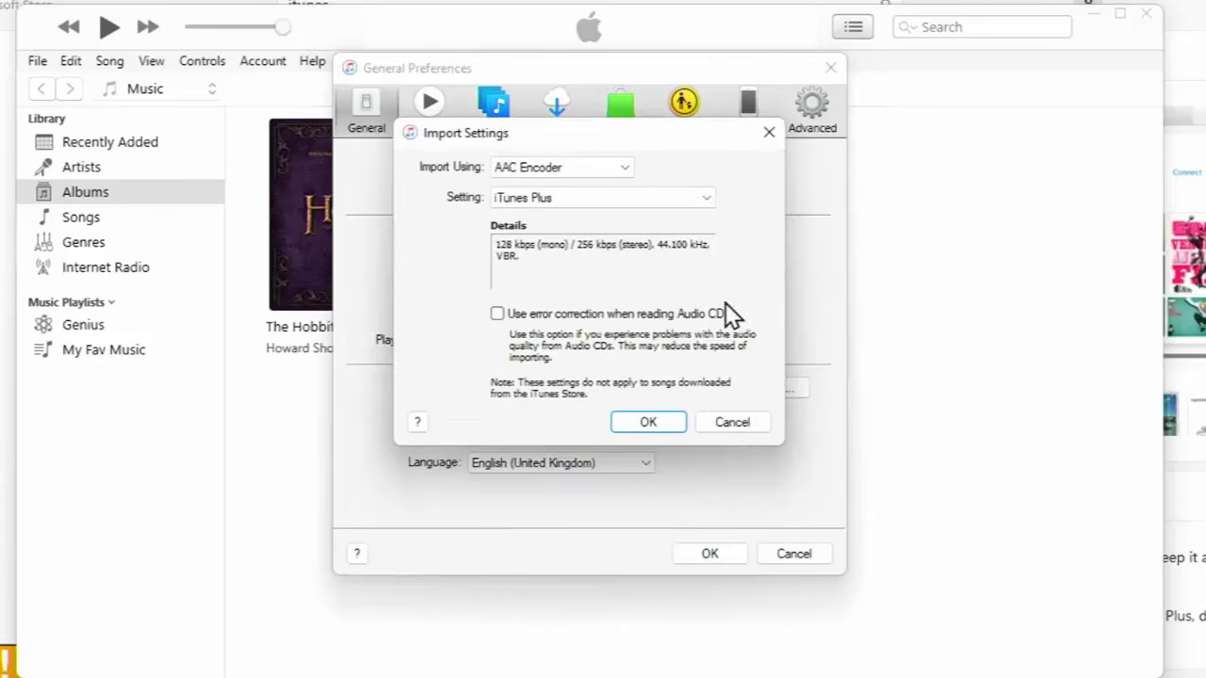
pyautogui.click(625, 164)
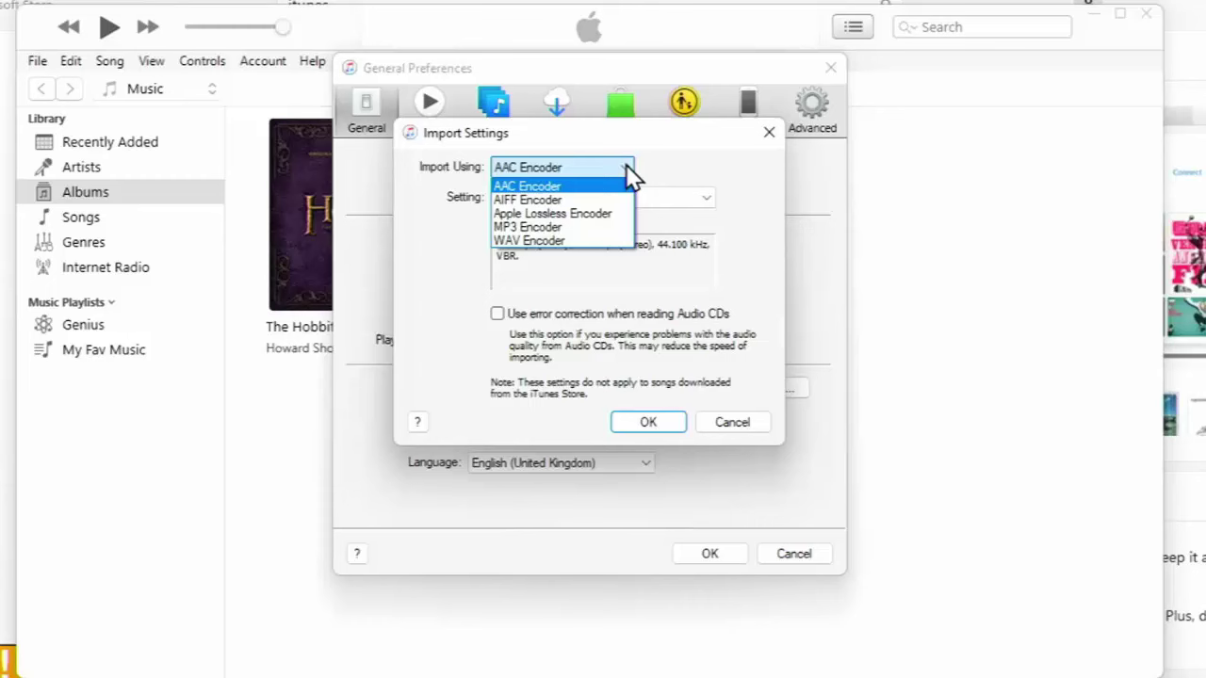
pyautogui.click(585, 226)
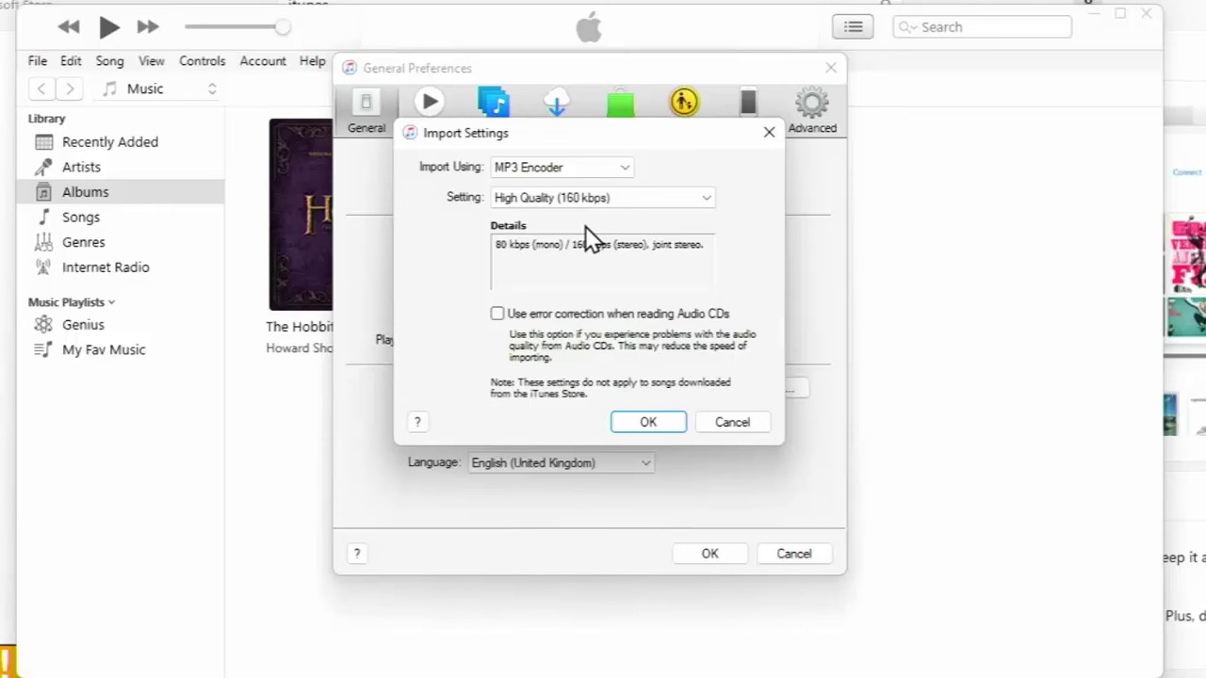
pyautogui.click(677, 196)
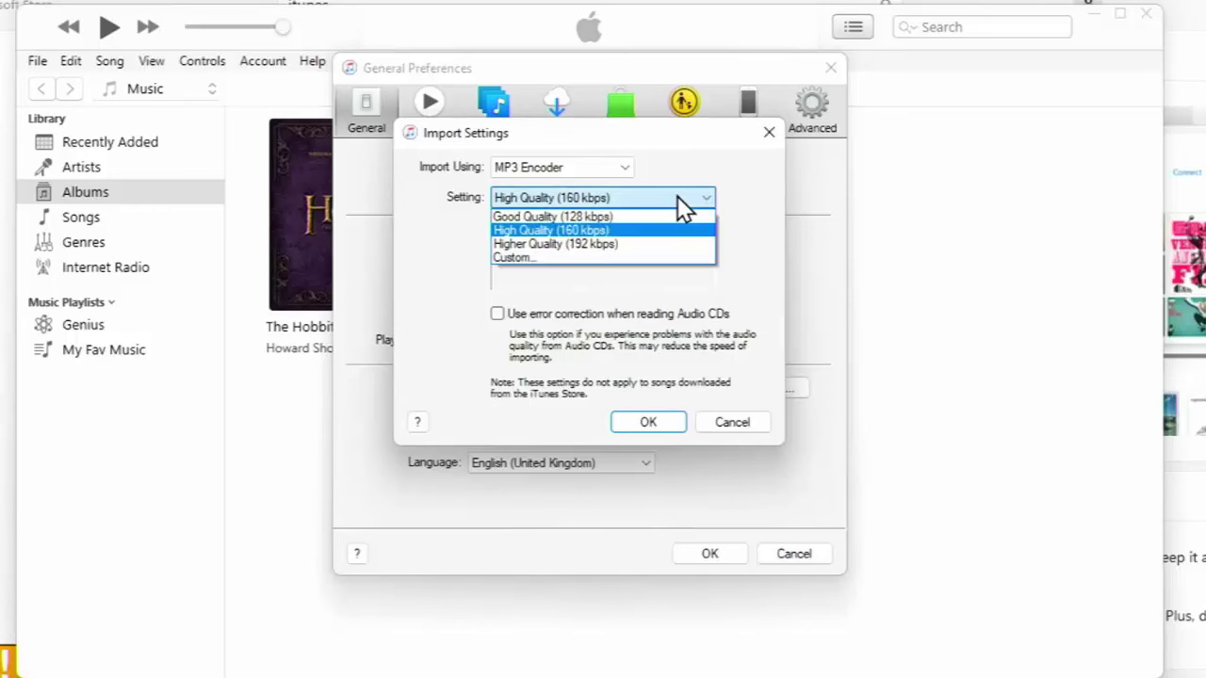
pyautogui.click(624, 216)
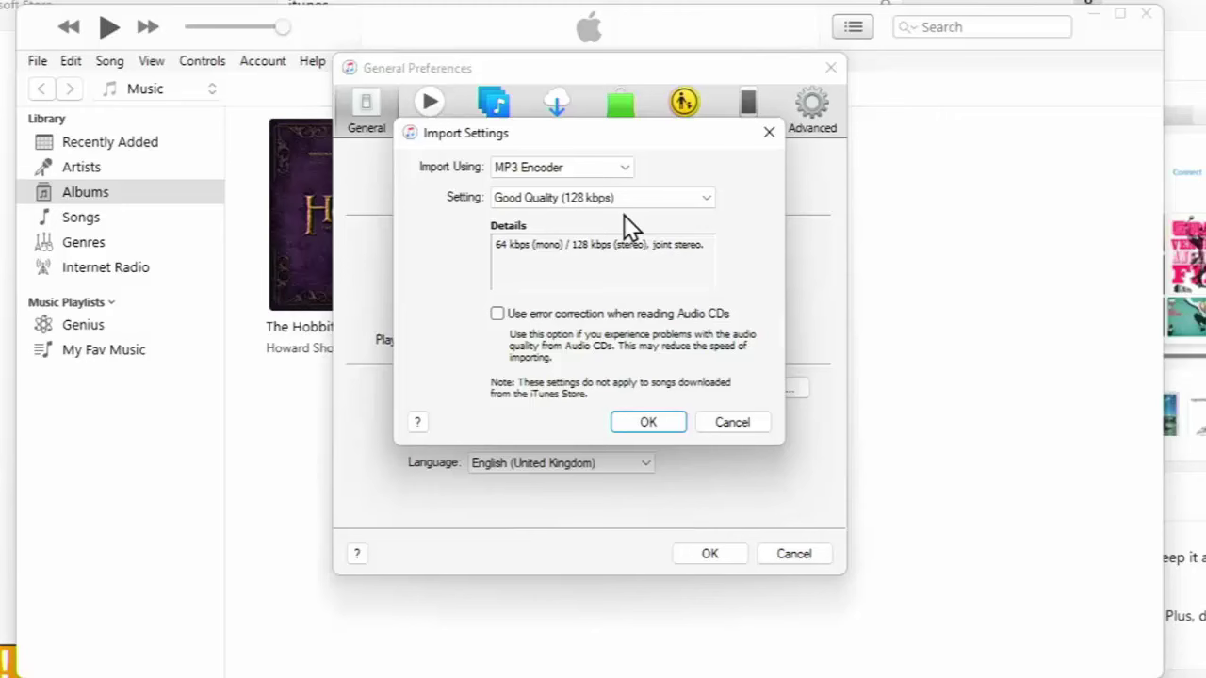
pyautogui.click(642, 424)
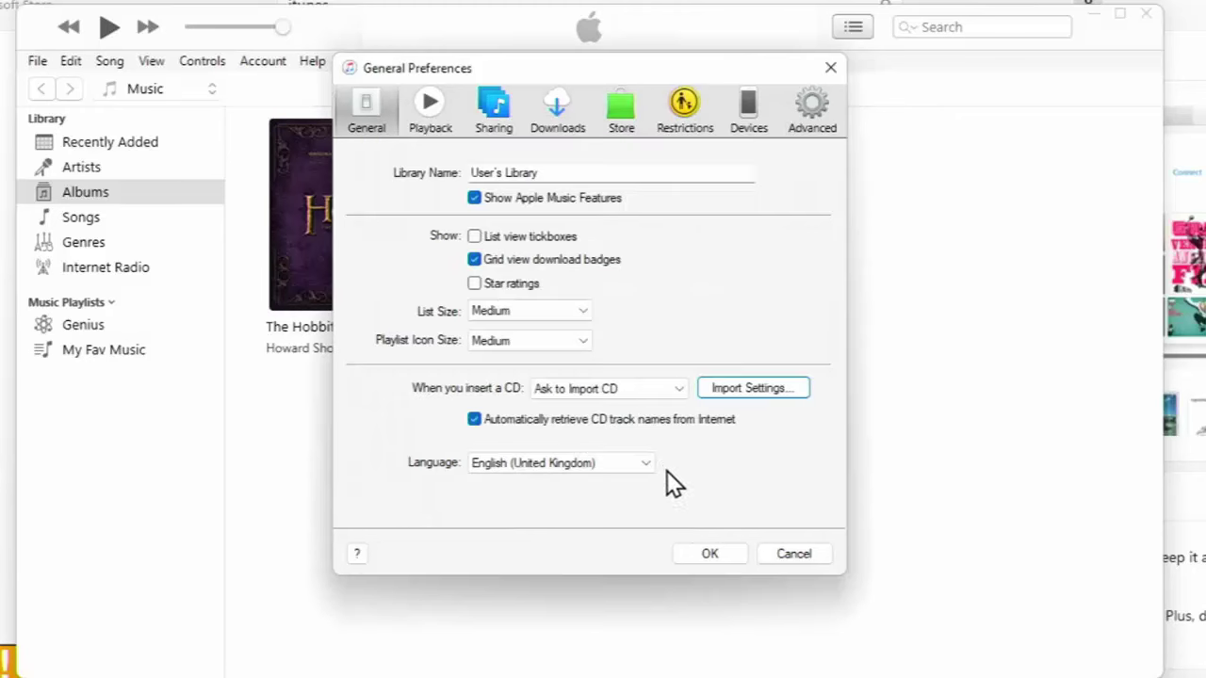
pyautogui.click(709, 555)
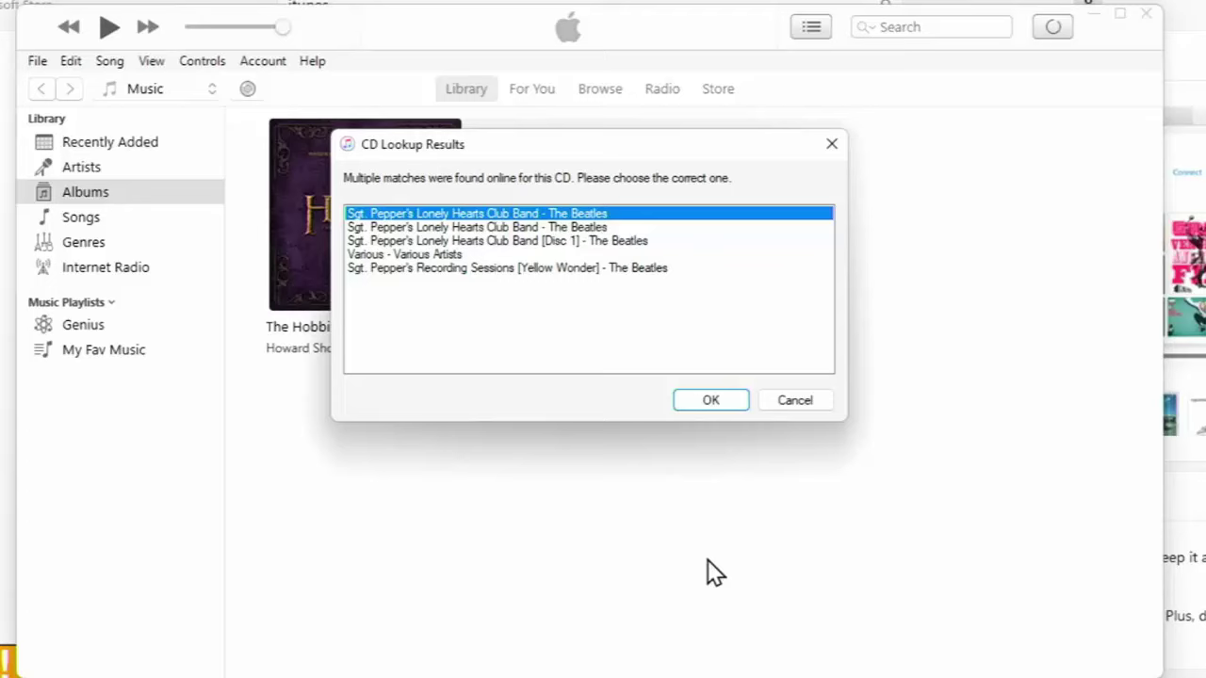
# Step: Choose the first "Sgt. Pepper's Lonely Hearts Club Band - The Beatles" match for the inserted CD and import it into the library
pyautogui.click(703, 404)
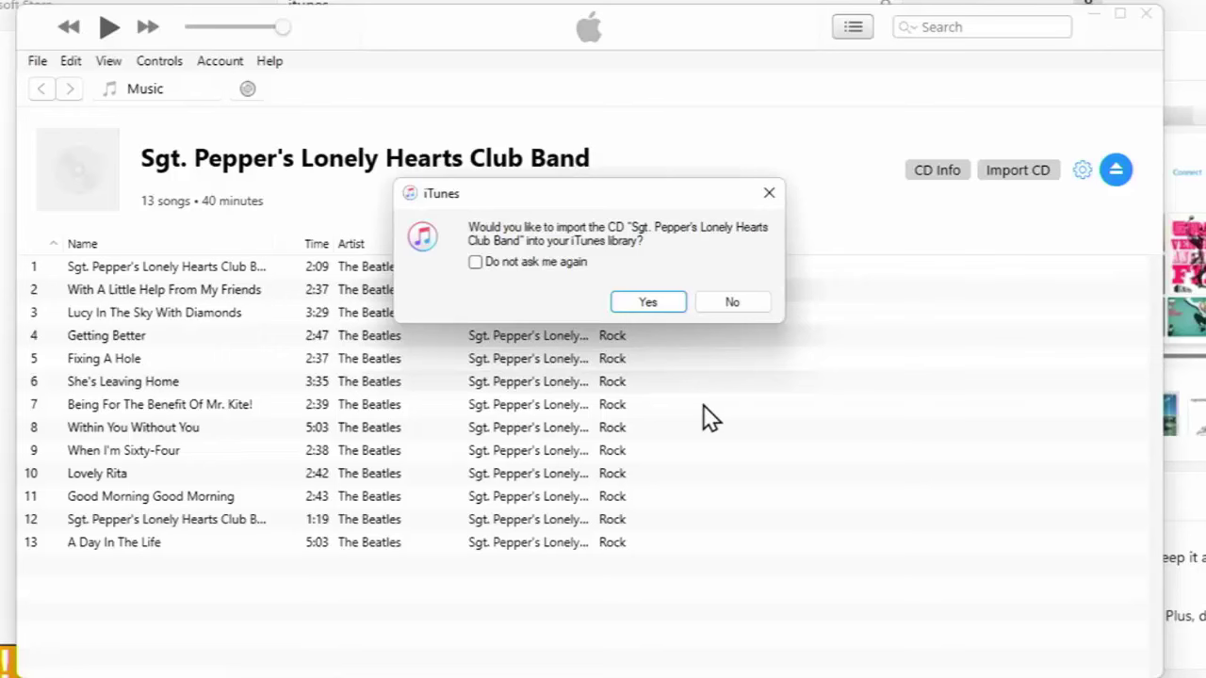
pyautogui.click(649, 303)
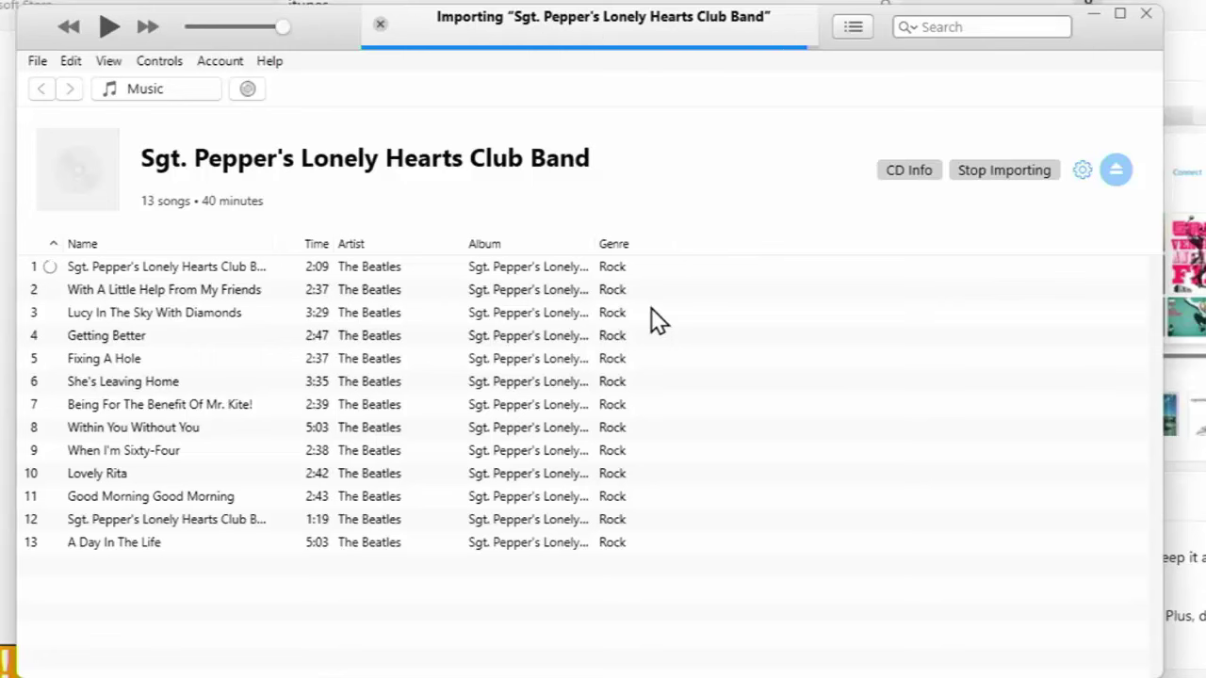
pyautogui.click(651, 309)
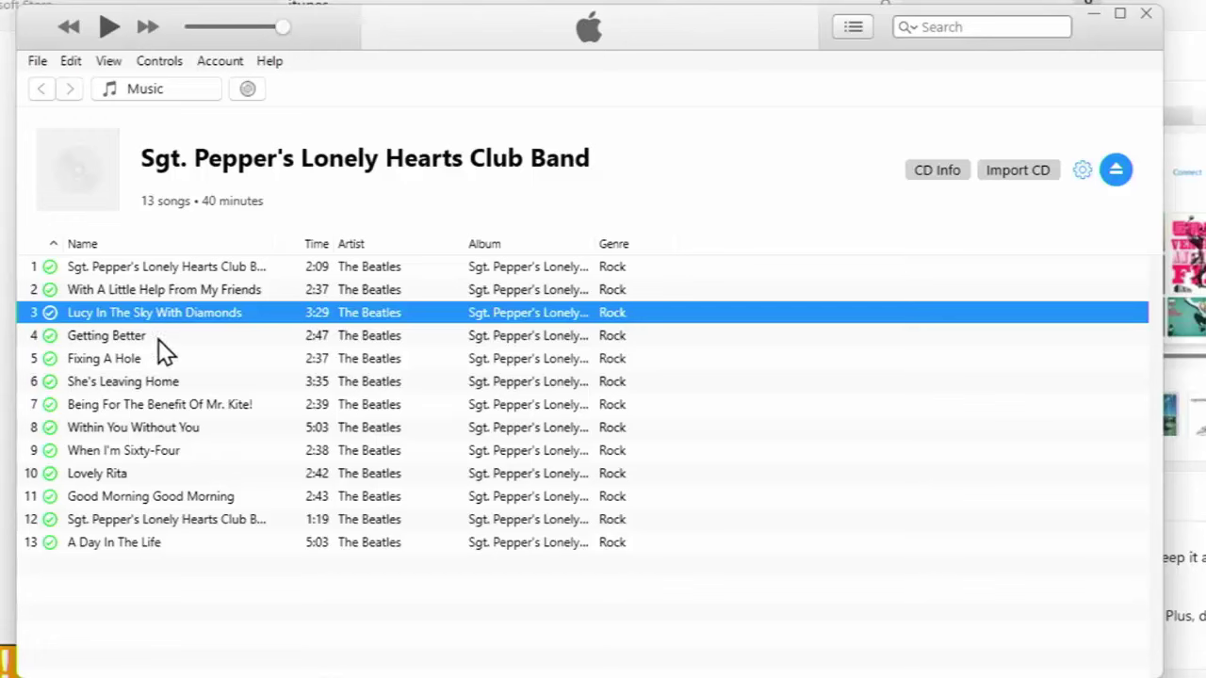
# Step: Look up the CD's track names online to review the possible album matches, and close the list without choosing one
pyautogui.click(1084, 177)
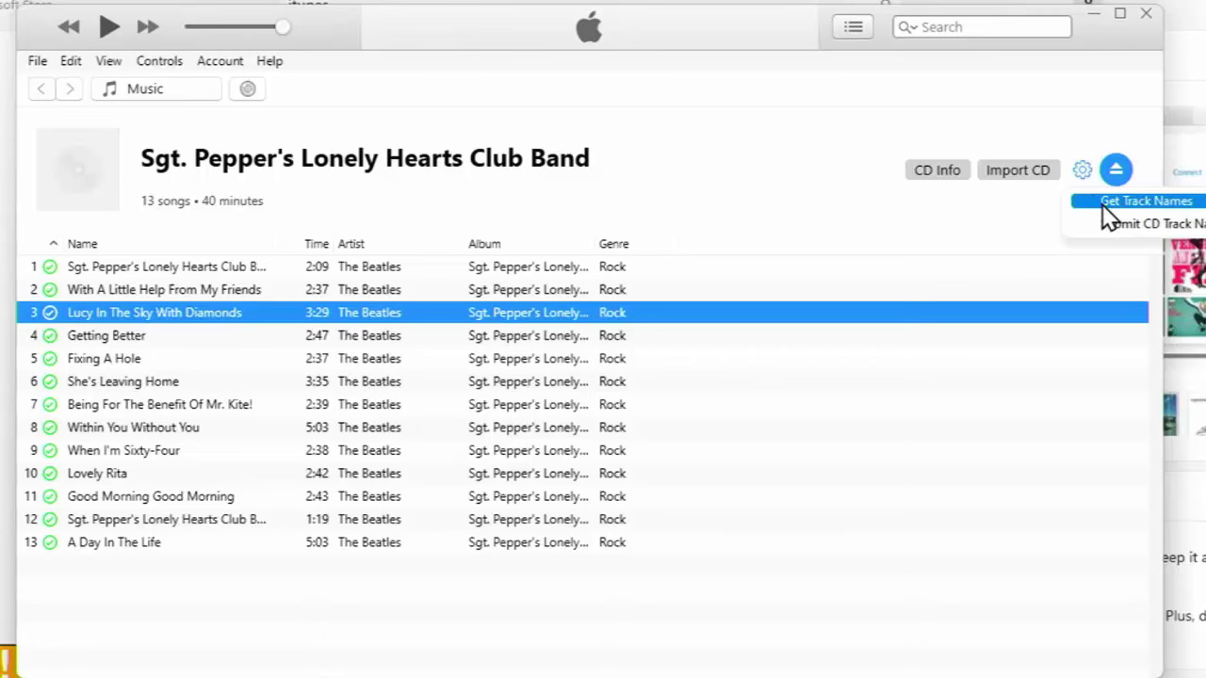
pyautogui.click(1104, 202)
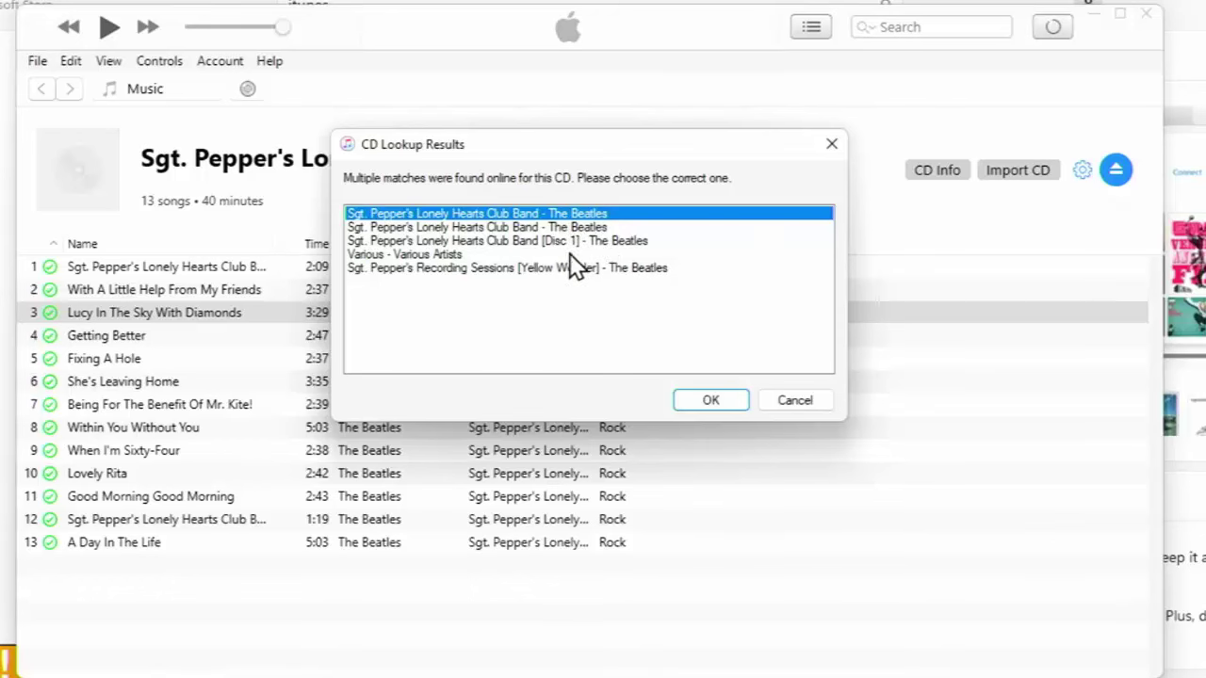
pyautogui.click(781, 402)
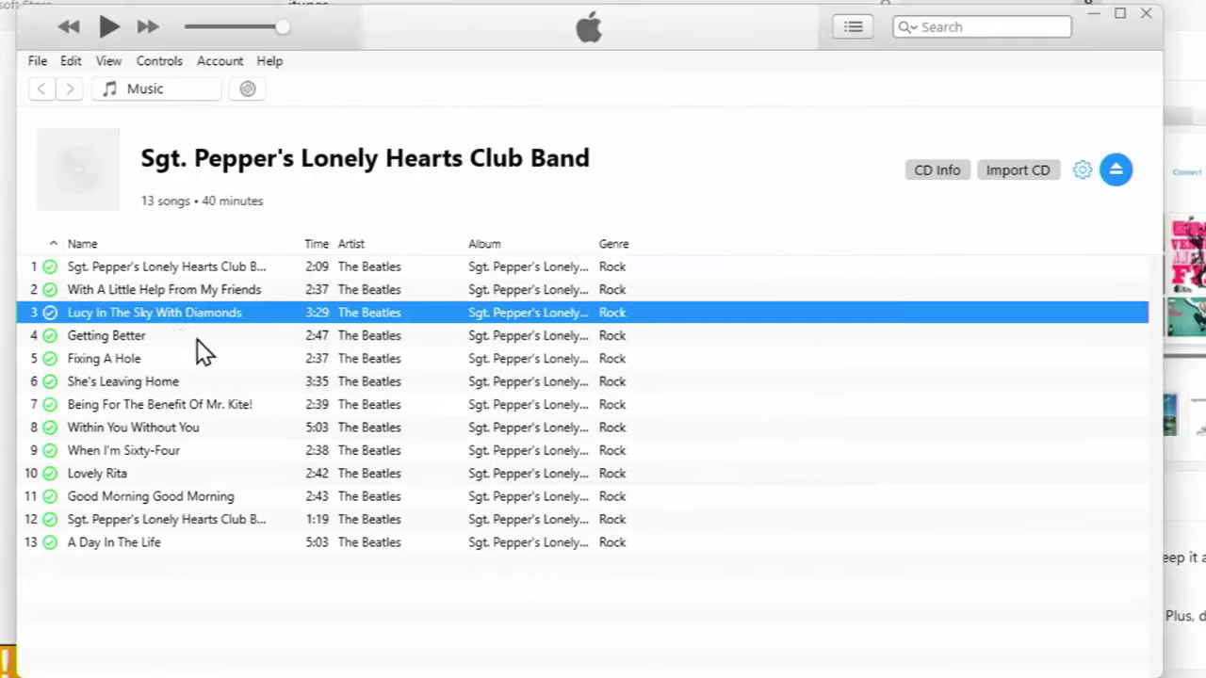
# Step: Examine the song info of "With A Little Help From My Friends" and close it without saving
pyautogui.rightClick(215, 287)
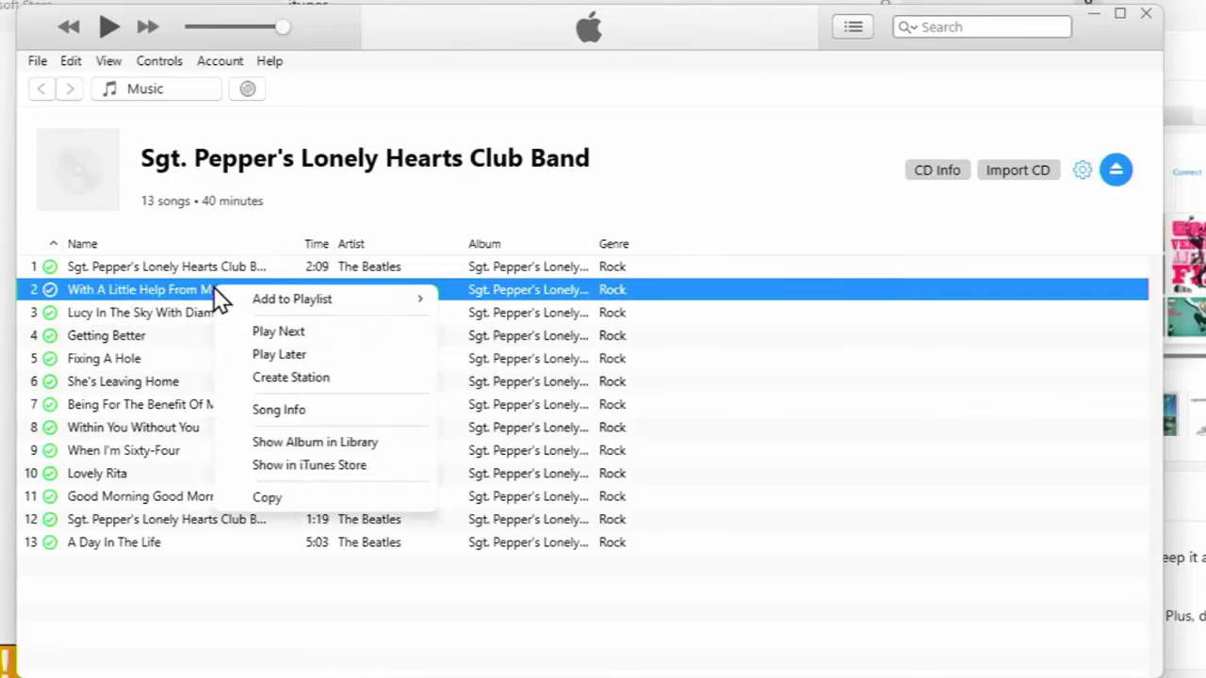
pyautogui.click(297, 411)
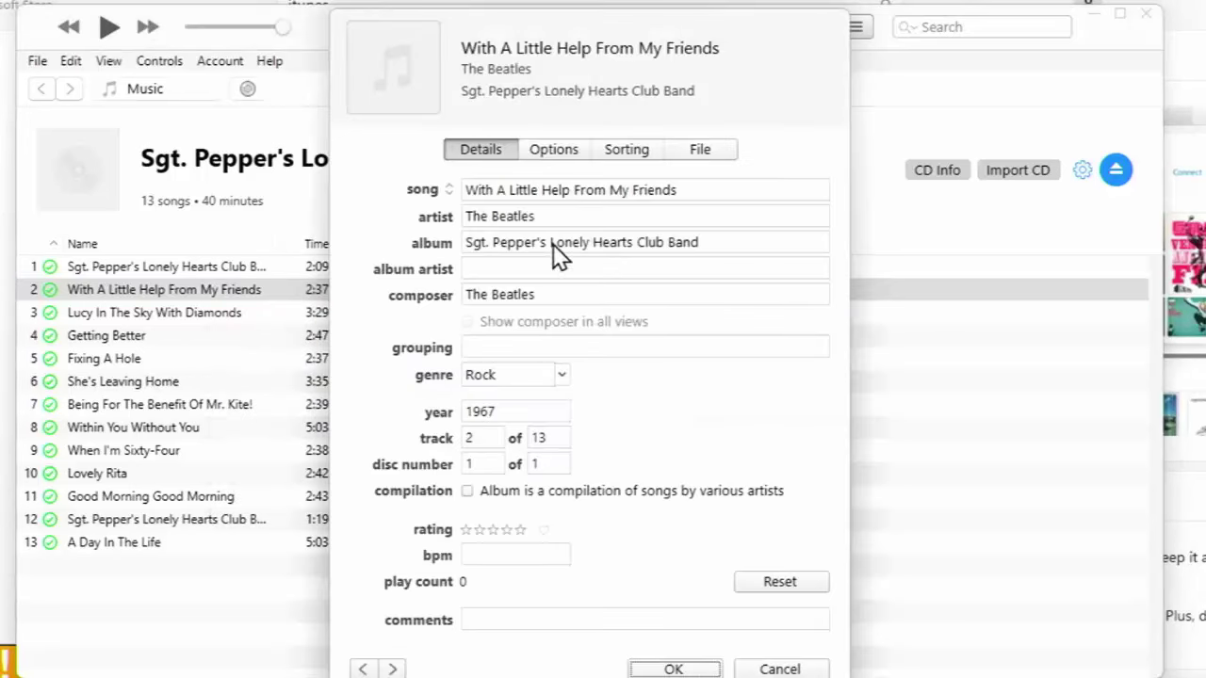
pyautogui.click(706, 189)
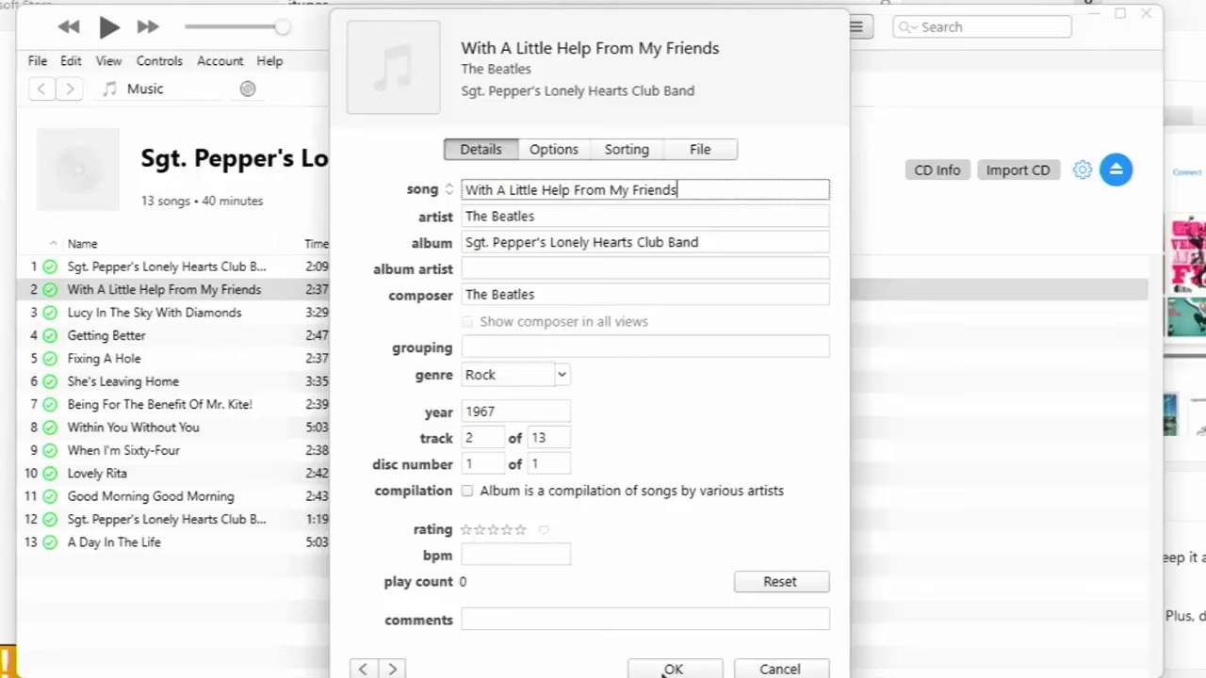
pyautogui.click(763, 670)
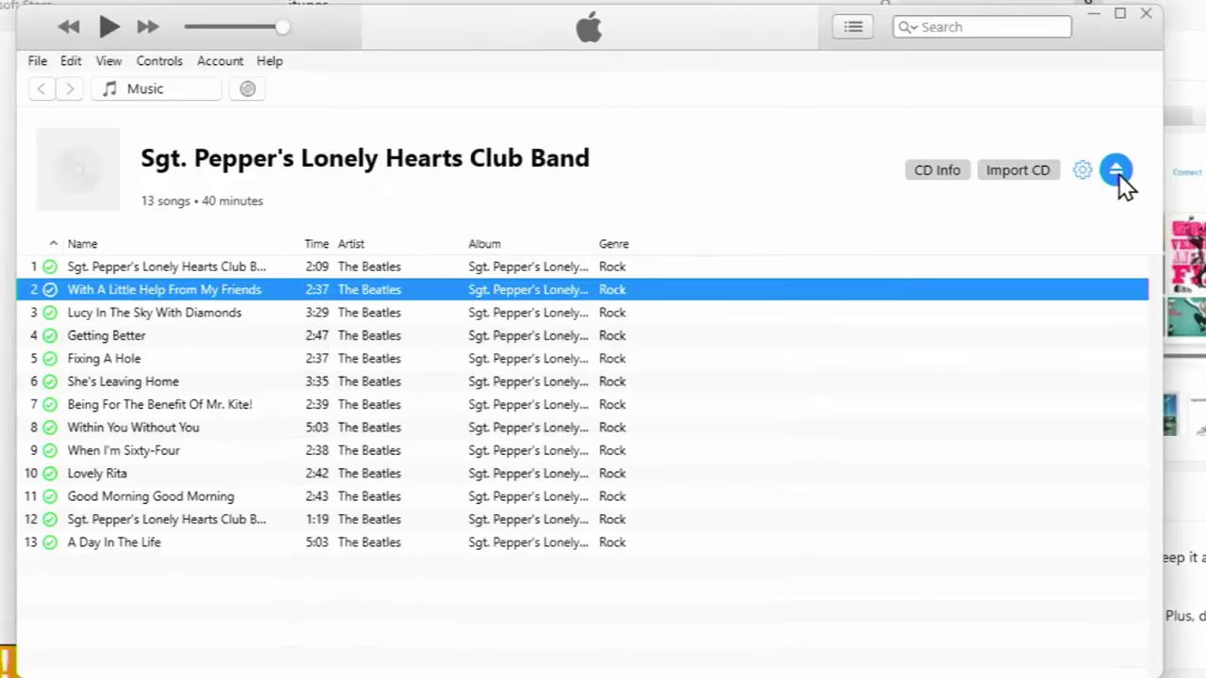
# Step: Eject the imported Sgt. Pepper's audio CD, and close iTunes and the Microsoft Store
pyautogui.click(1114, 169)
pyautogui.moveTo(390, 234)
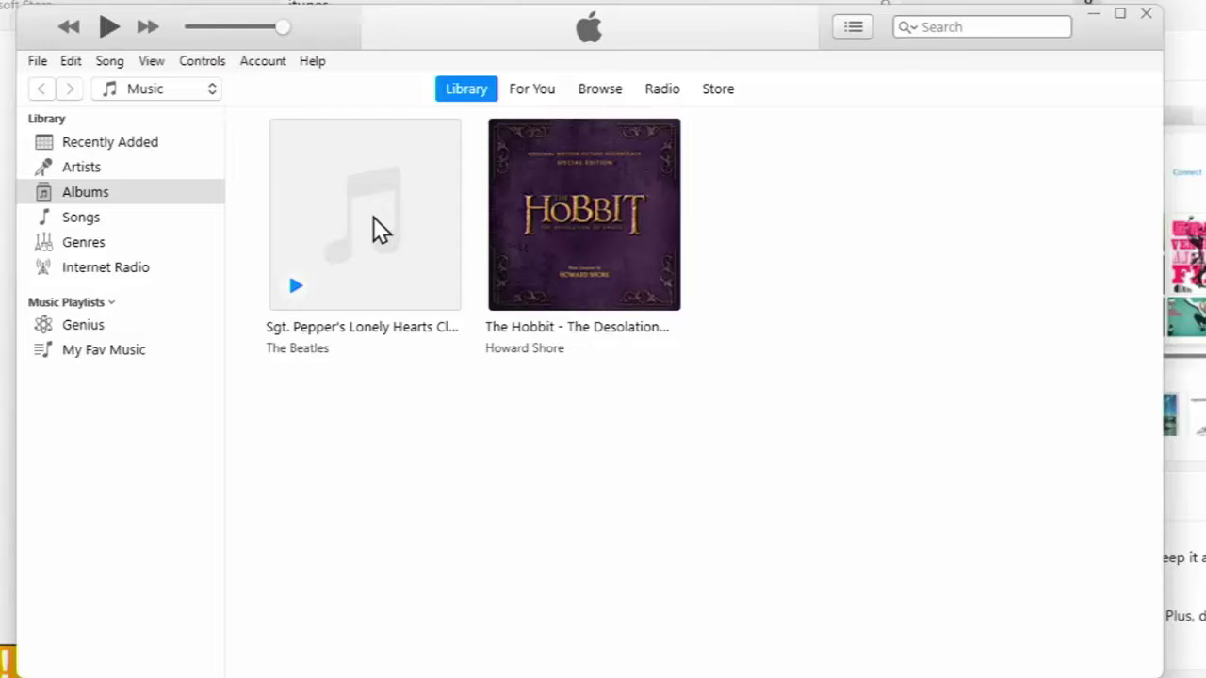
pyautogui.click(1143, 16)
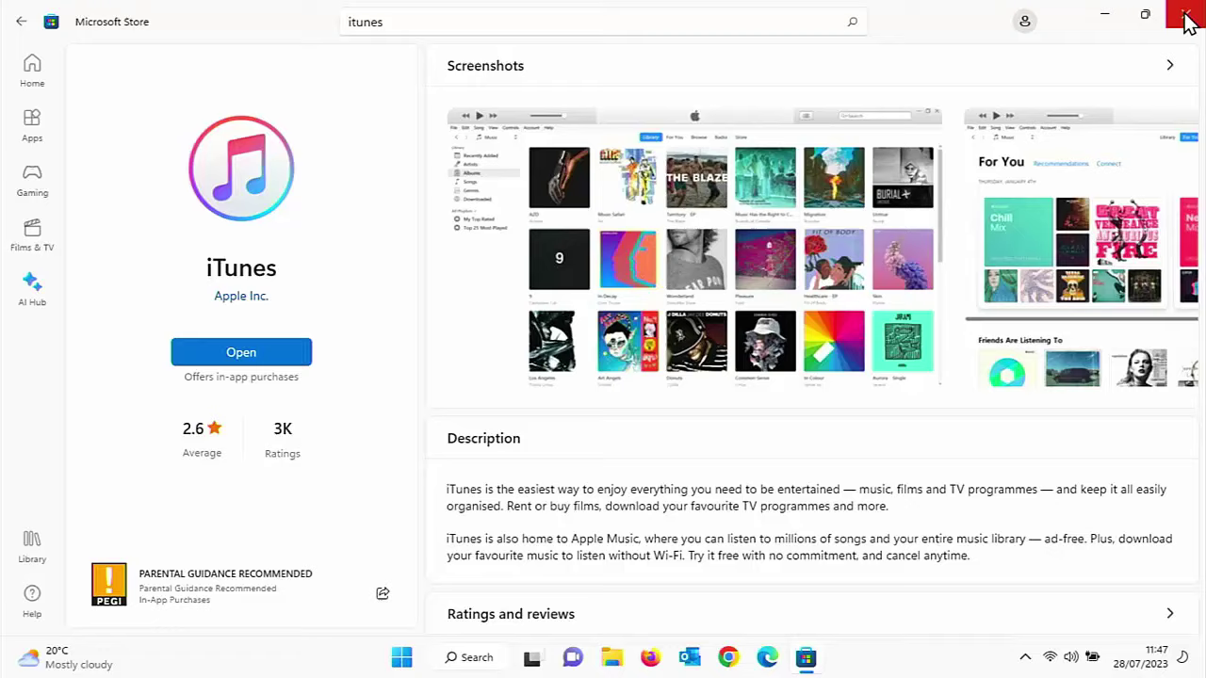
pyautogui.click(1185, 17)
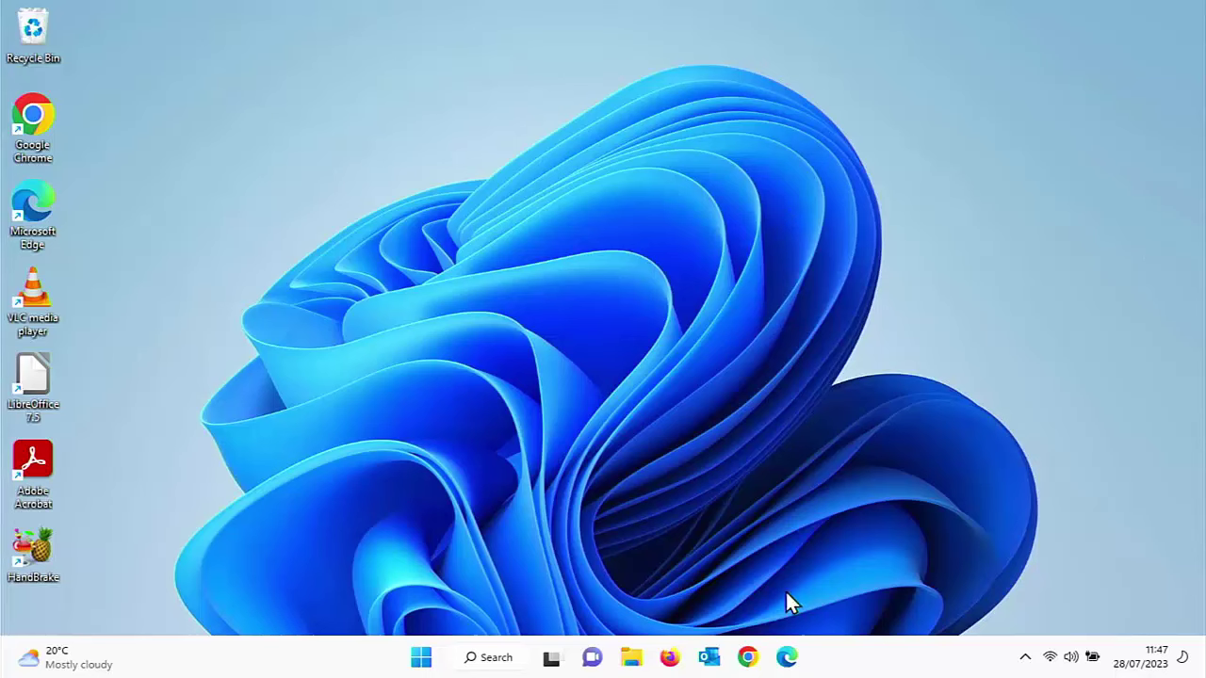
# Step: In File Explorer, examine the file system and free space in the properties of USB Drive (D:), and close the window
pyautogui.click(626, 660)
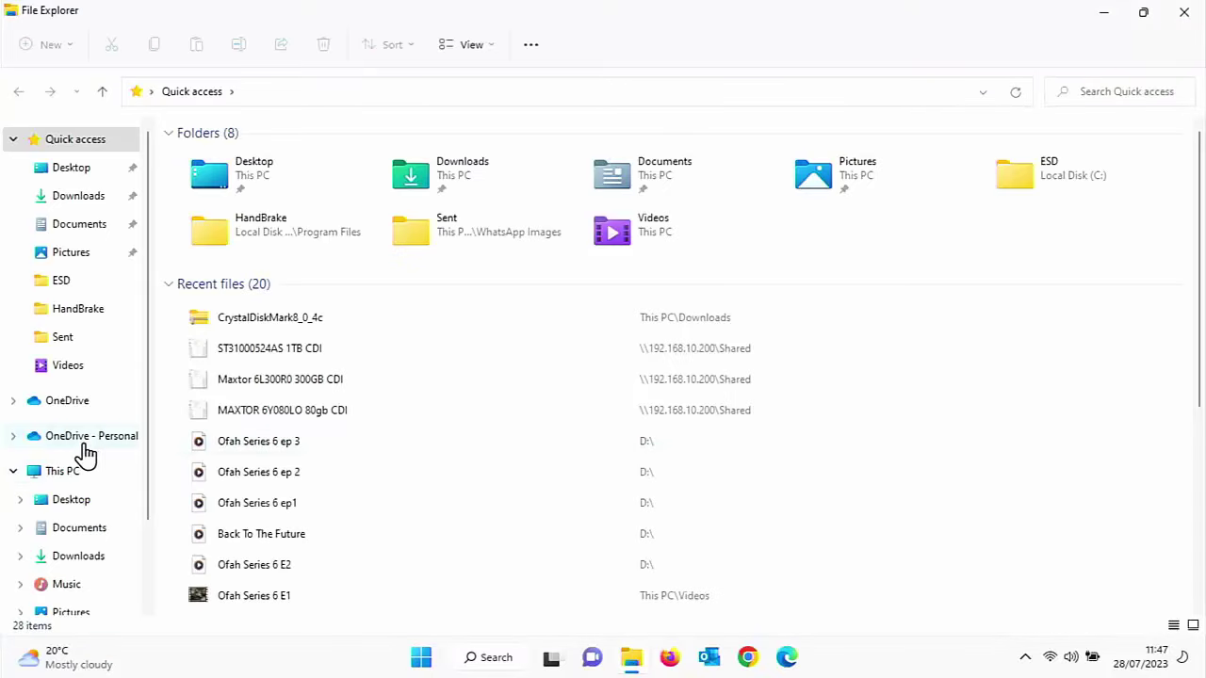
pyautogui.click(75, 473)
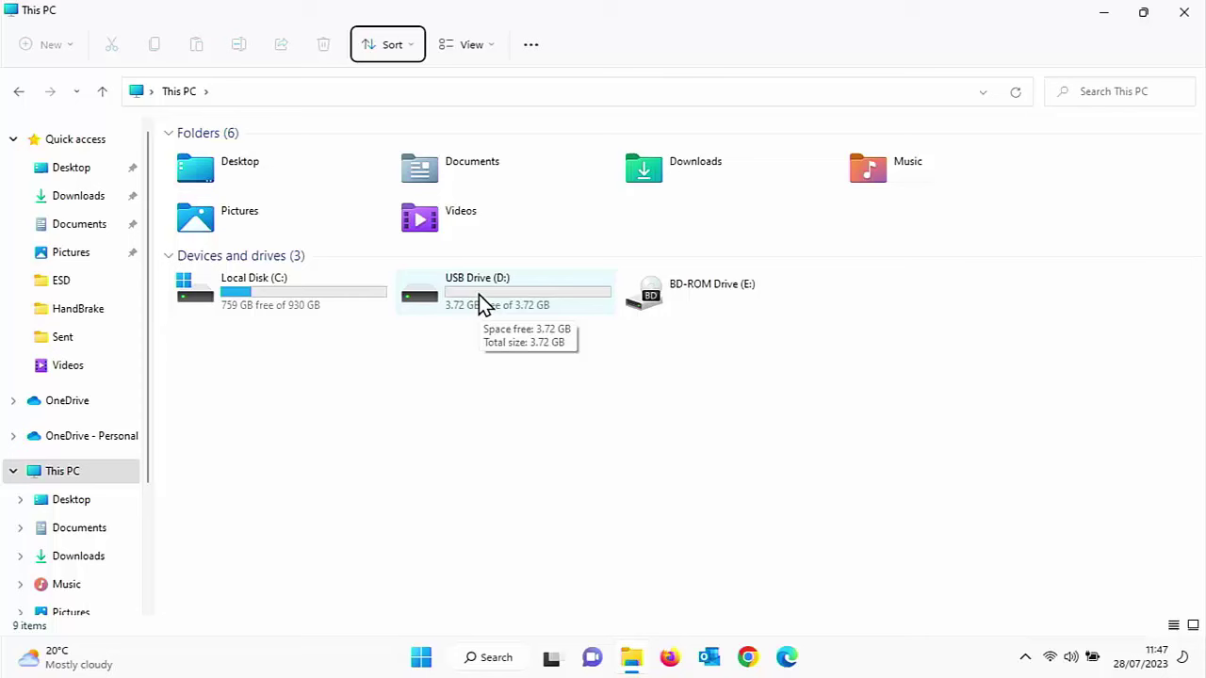
pyautogui.rightClick(479, 294)
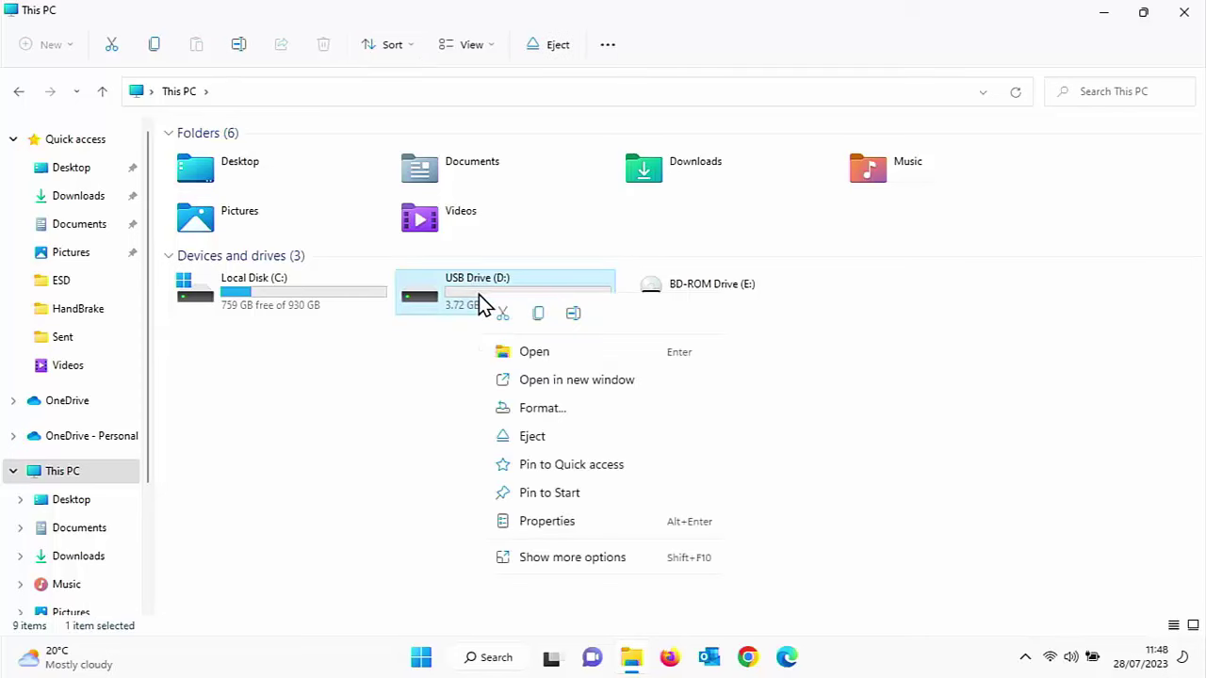
pyautogui.click(539, 522)
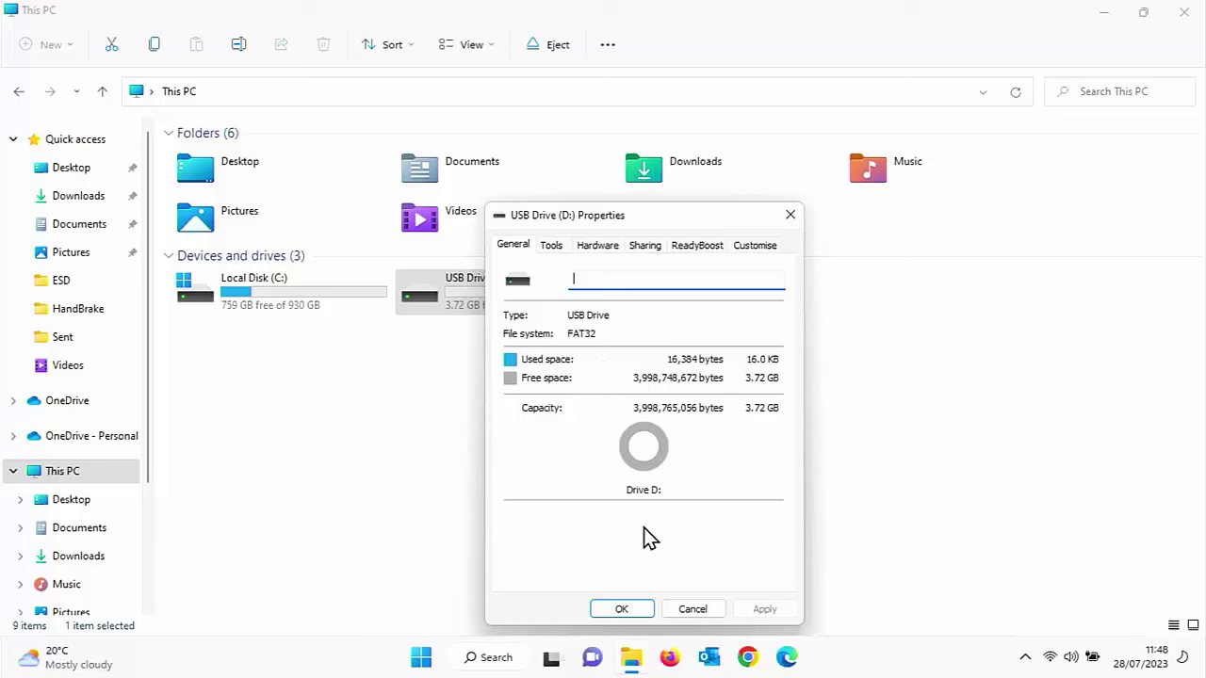
pyautogui.click(620, 608)
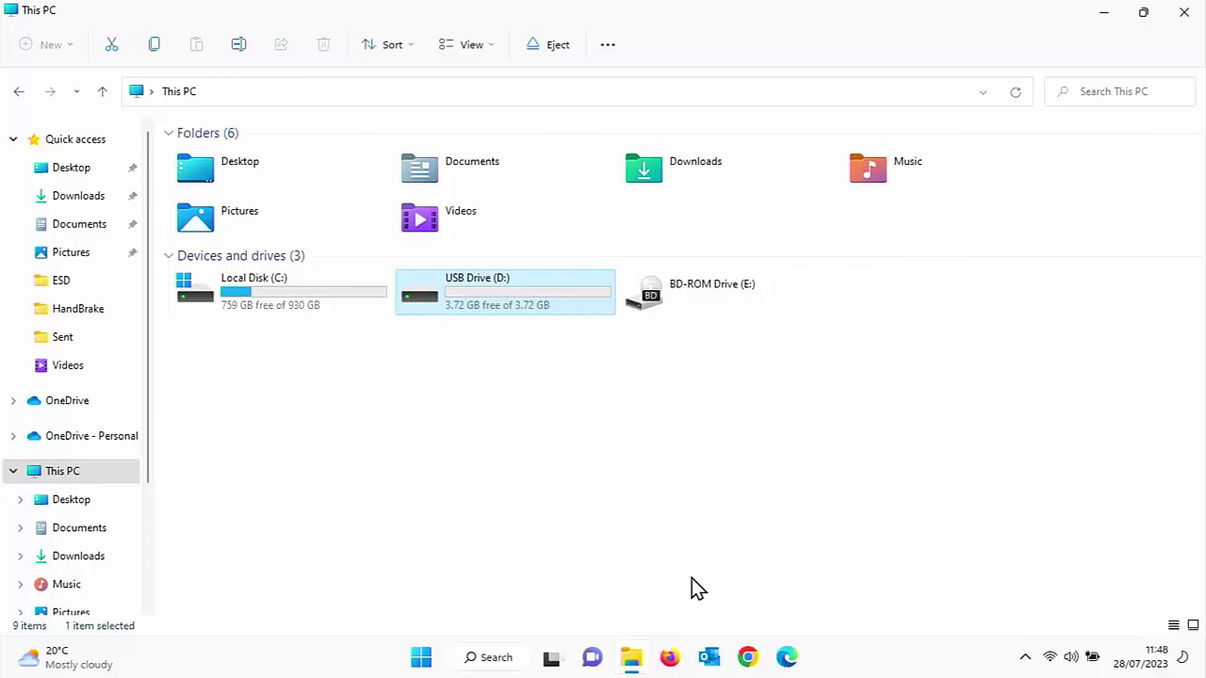
pyautogui.click(1188, 17)
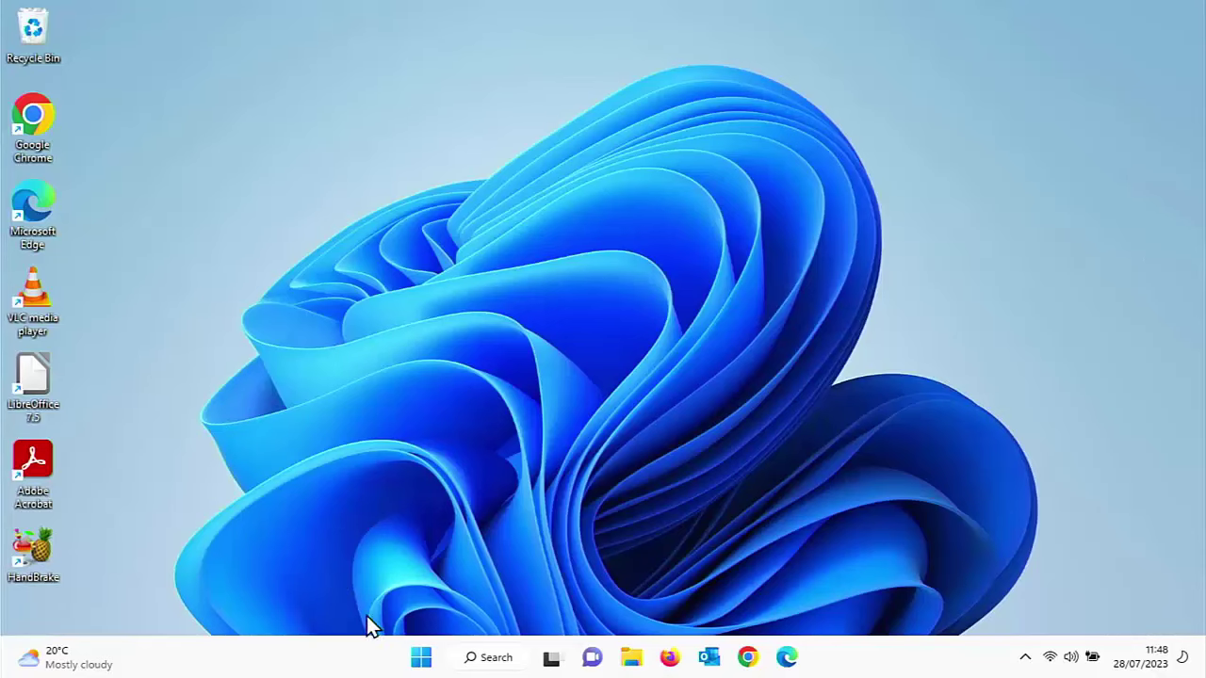
# Step: Launch iTunes and show the track list of the album "Sgt. Pepper's Lonely Hearts Club Band" in the library
pyautogui.click(414, 662)
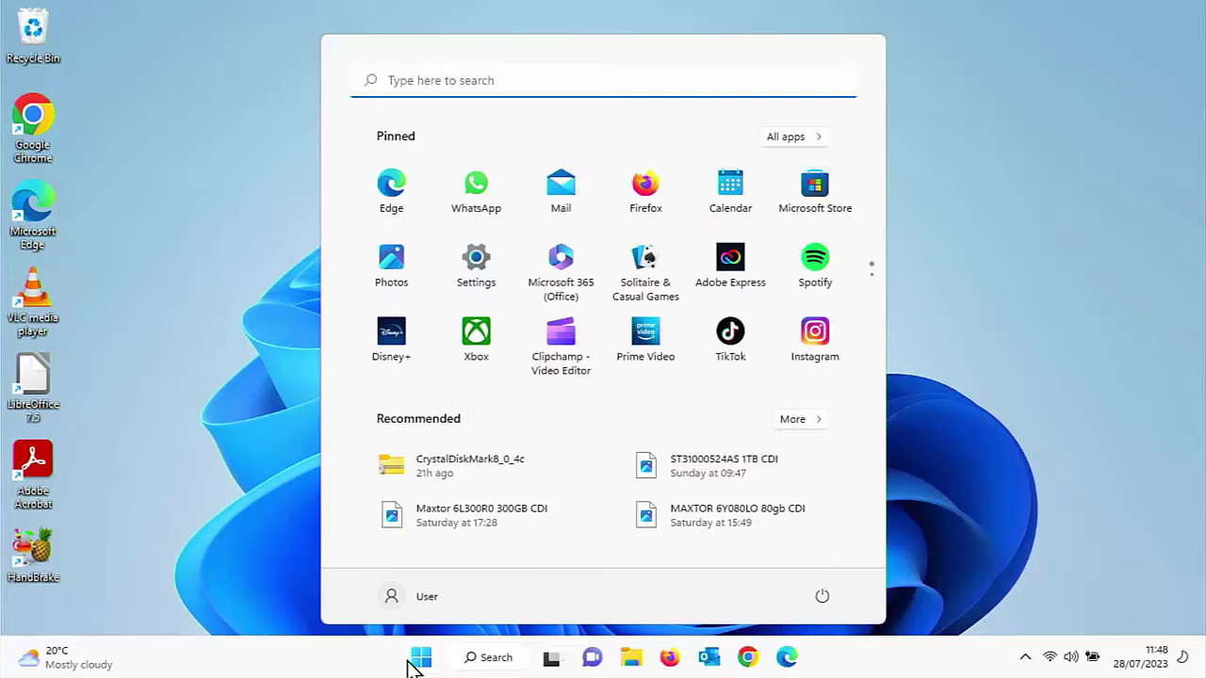
pyautogui.write('it')
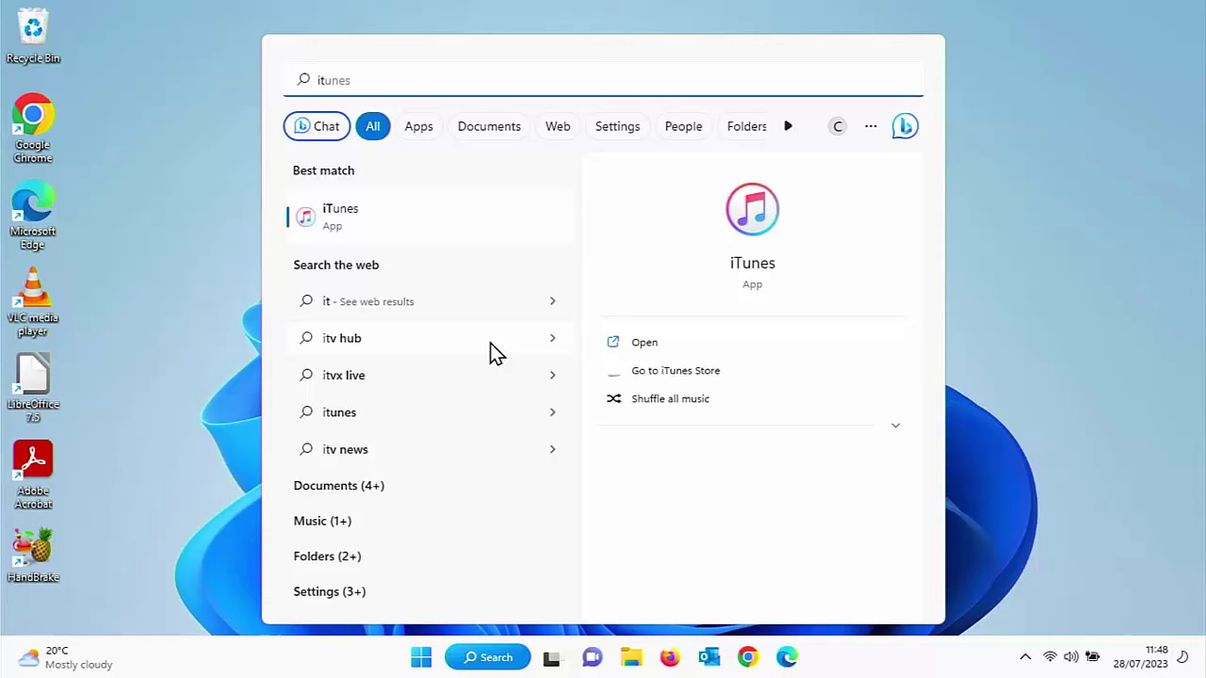
pyautogui.click(342, 216)
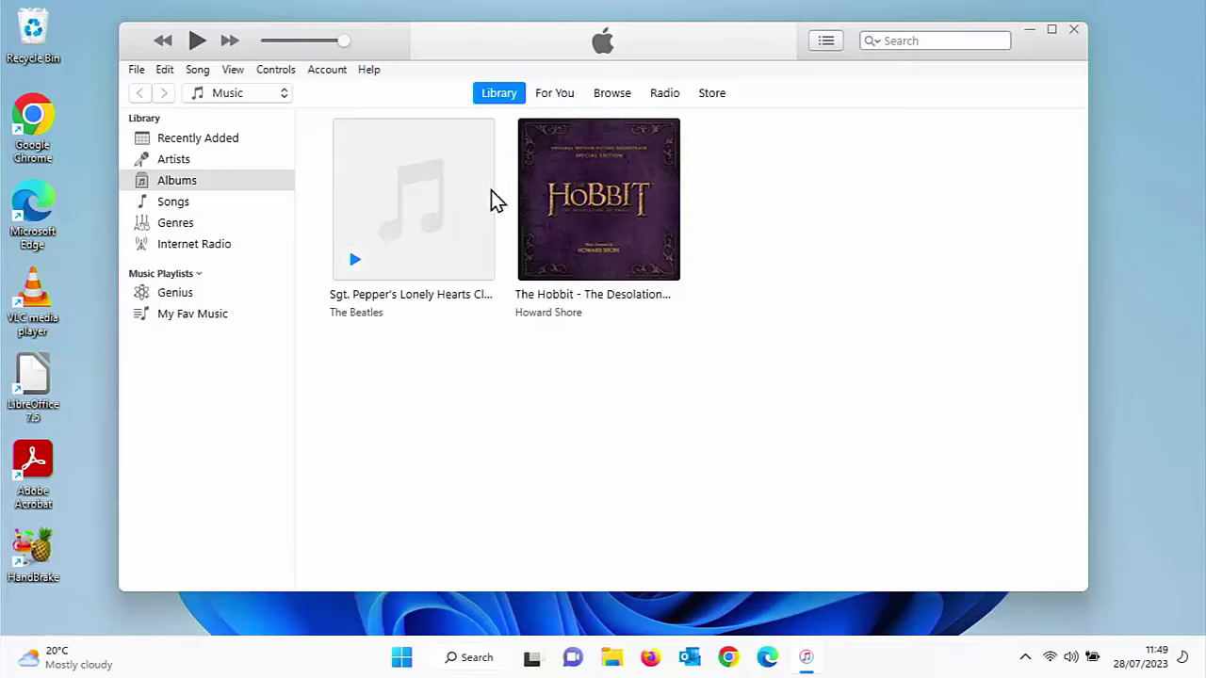
pyautogui.click(457, 197)
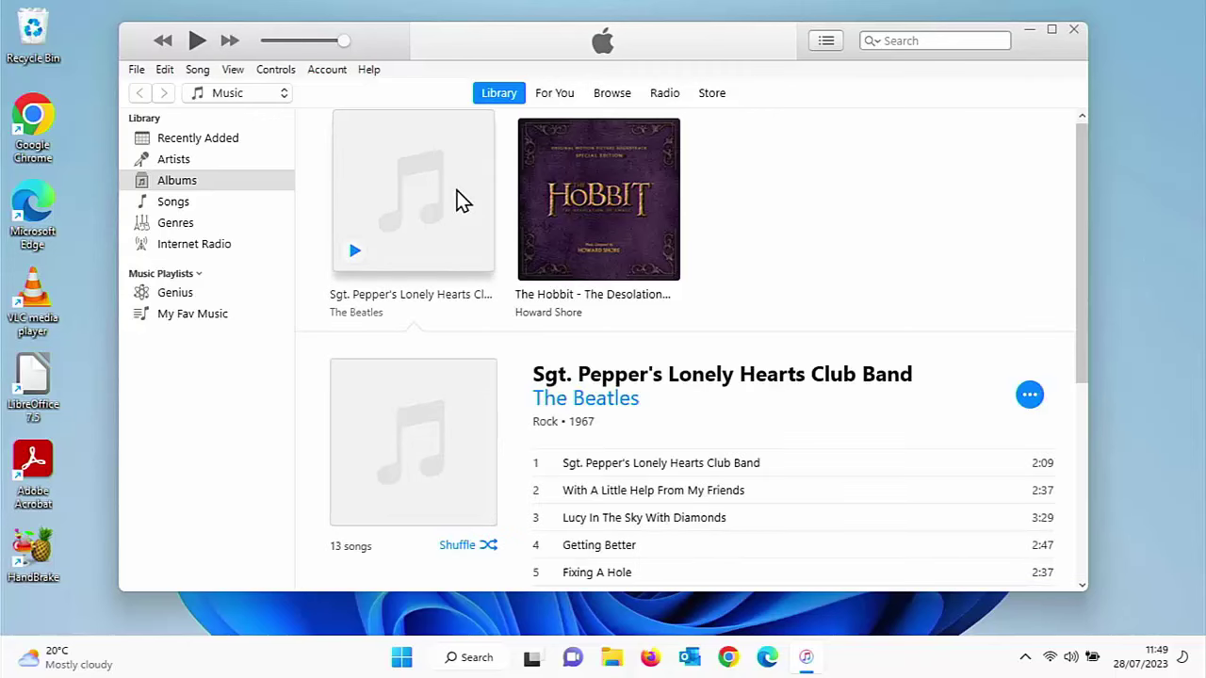
# Step: Select all the songs of the Sgt. Pepper's album and copy them
pyautogui.click(164, 69)
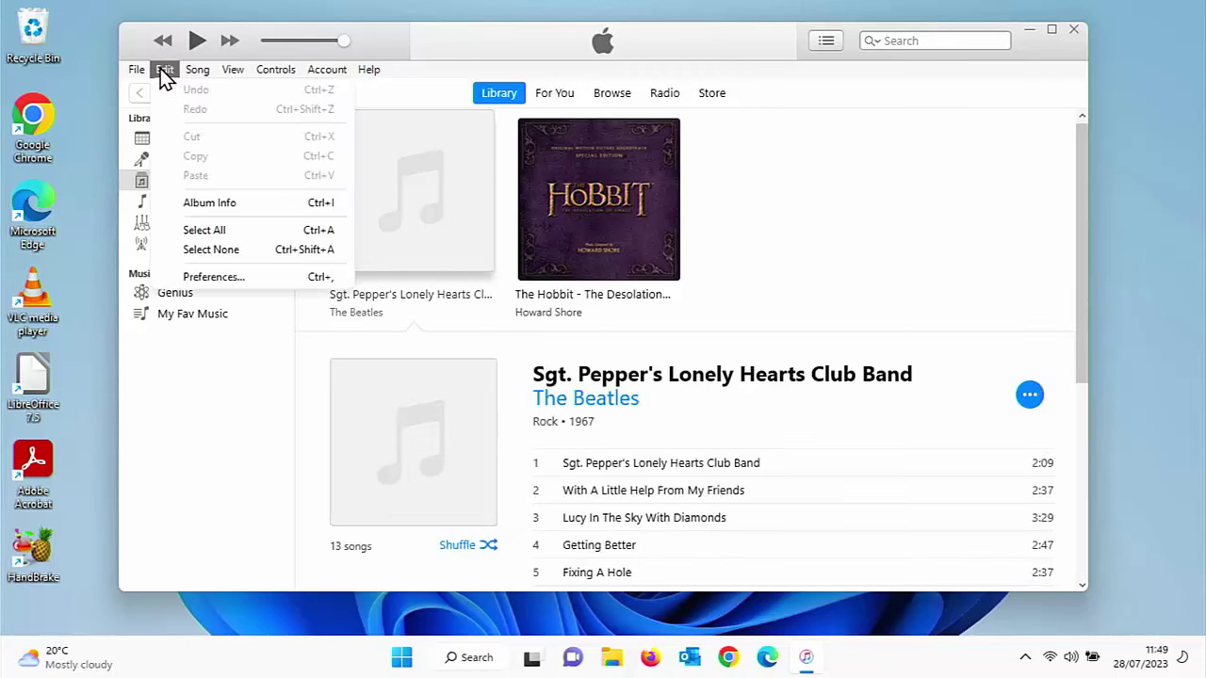
pyautogui.click(247, 232)
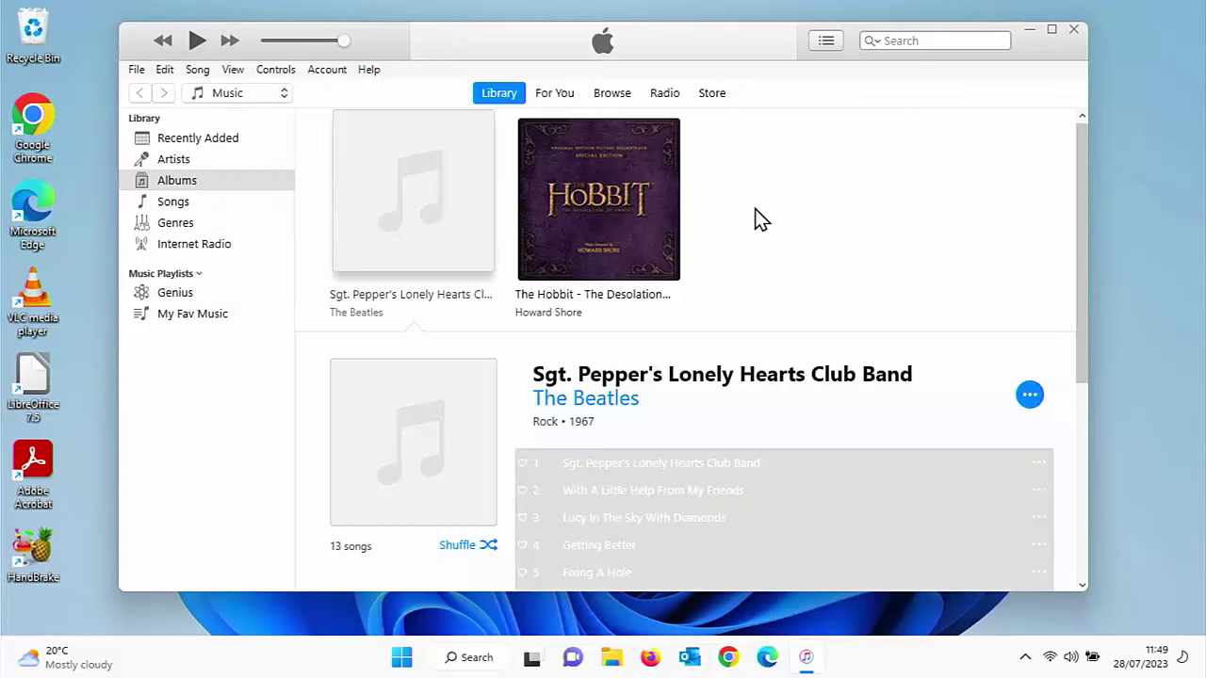
pyautogui.rightClick(655, 460)
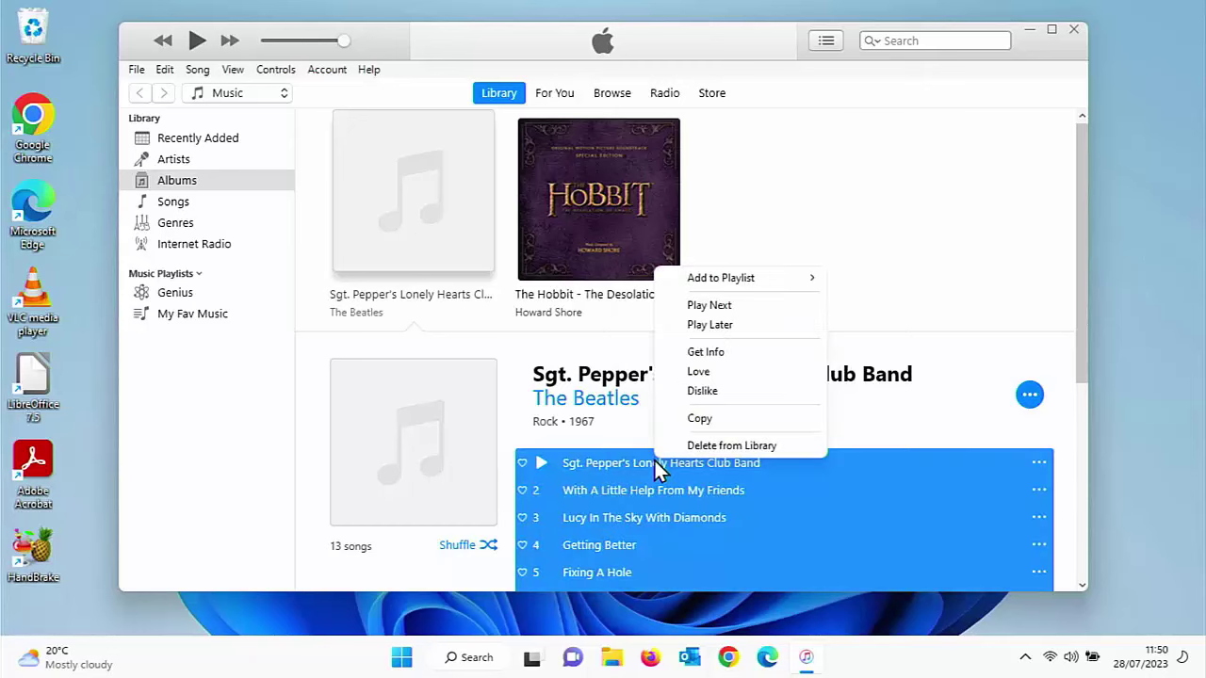
pyautogui.click(723, 419)
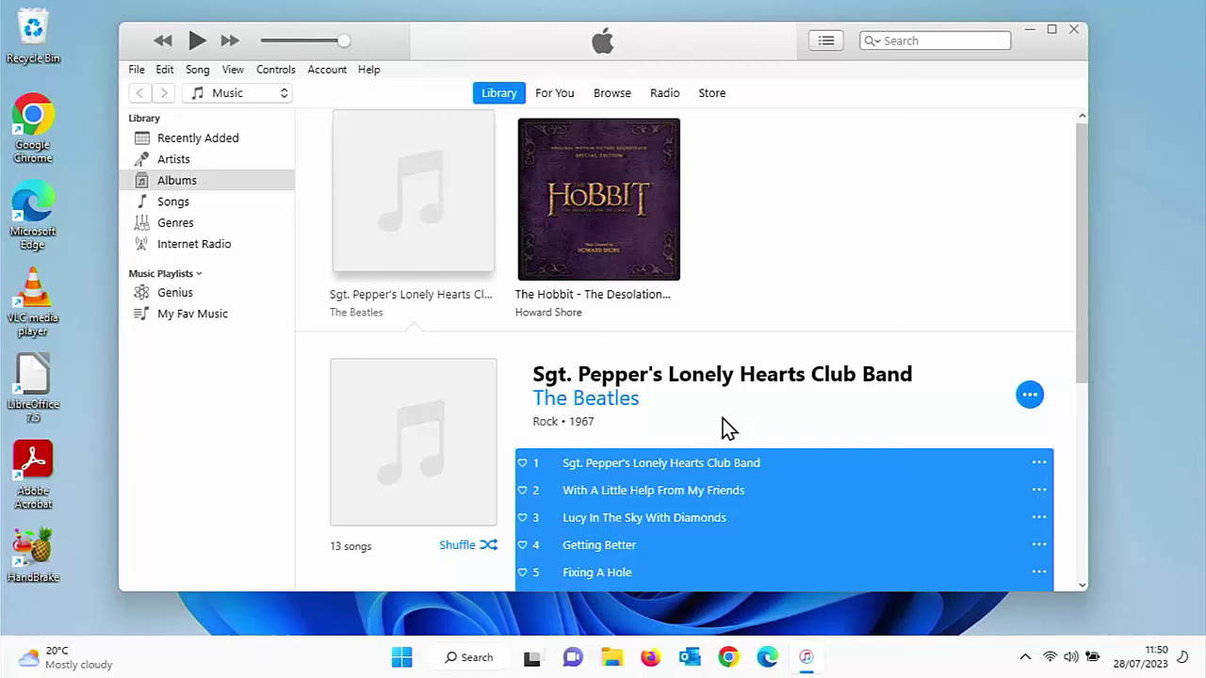
# Step: Paste the copied songs onto USB Drive (D:) in File Explorer, and close File Explorer and iTunes
pyautogui.click(610, 660)
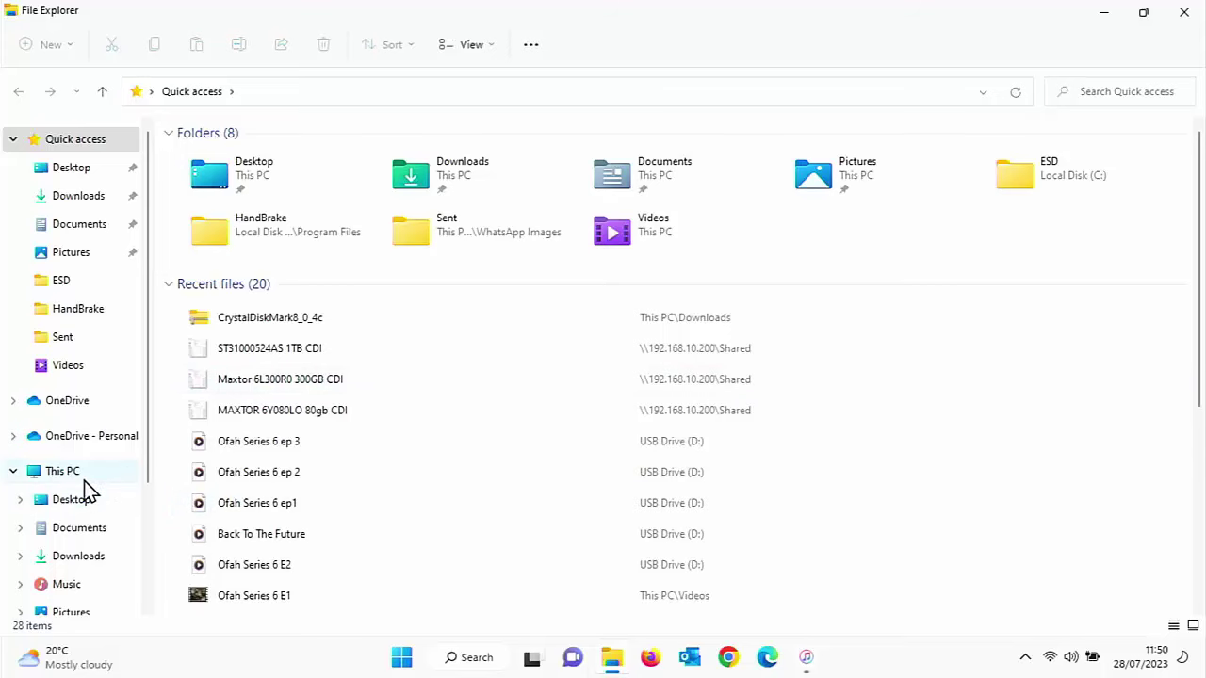
pyautogui.click(84, 479)
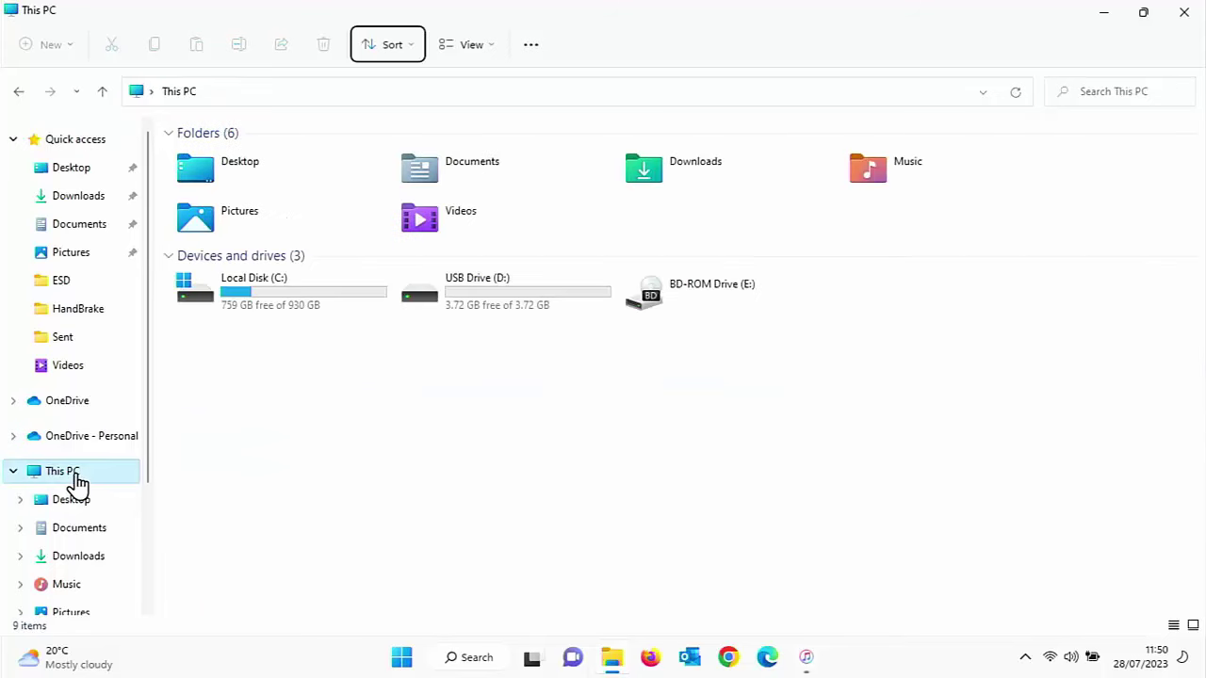
pyautogui.doubleClick(504, 292)
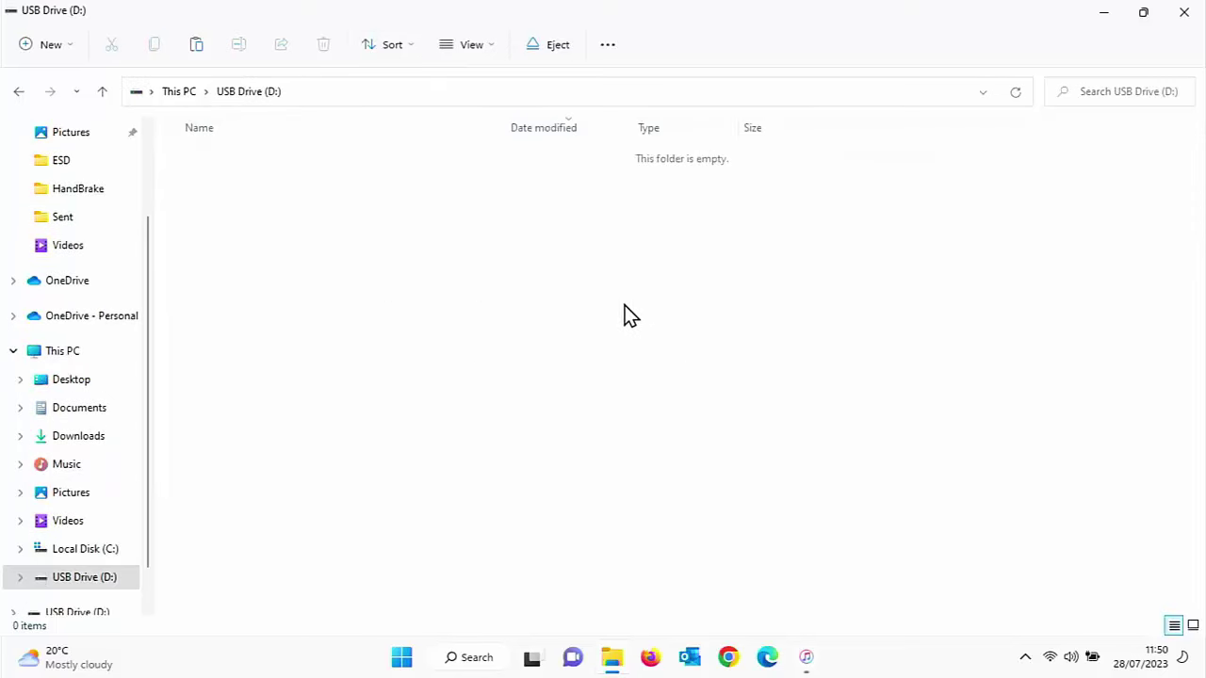
pyautogui.rightClick(608, 275)
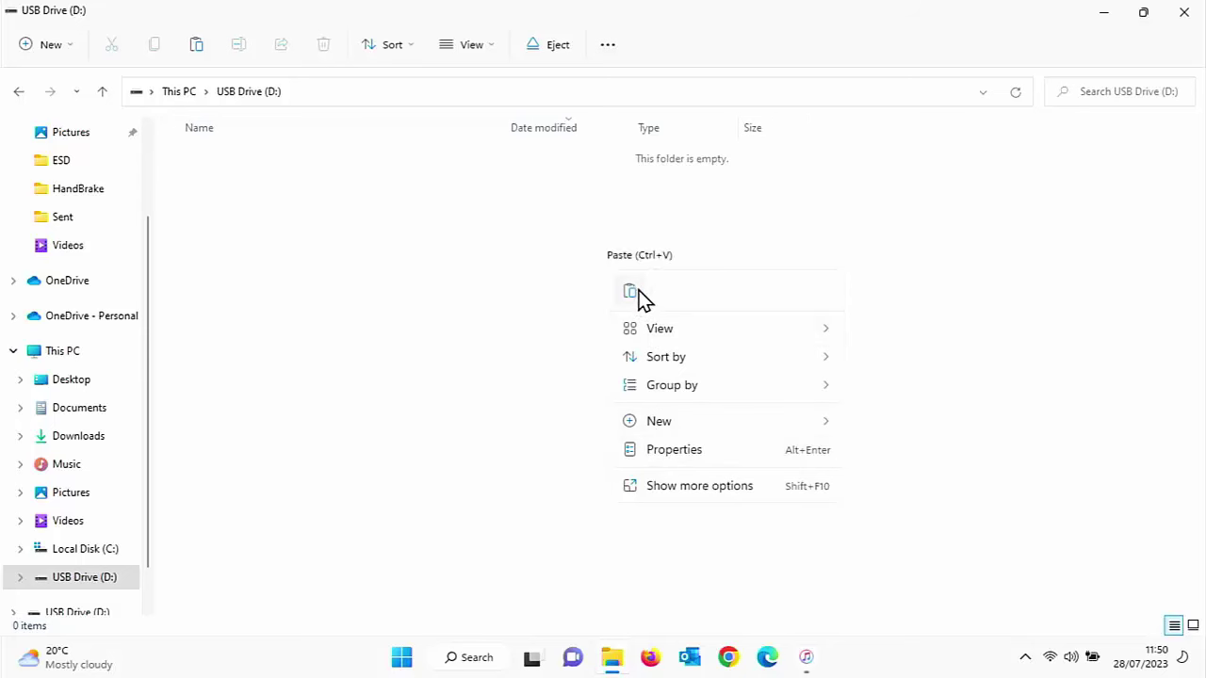
pyautogui.click(665, 486)
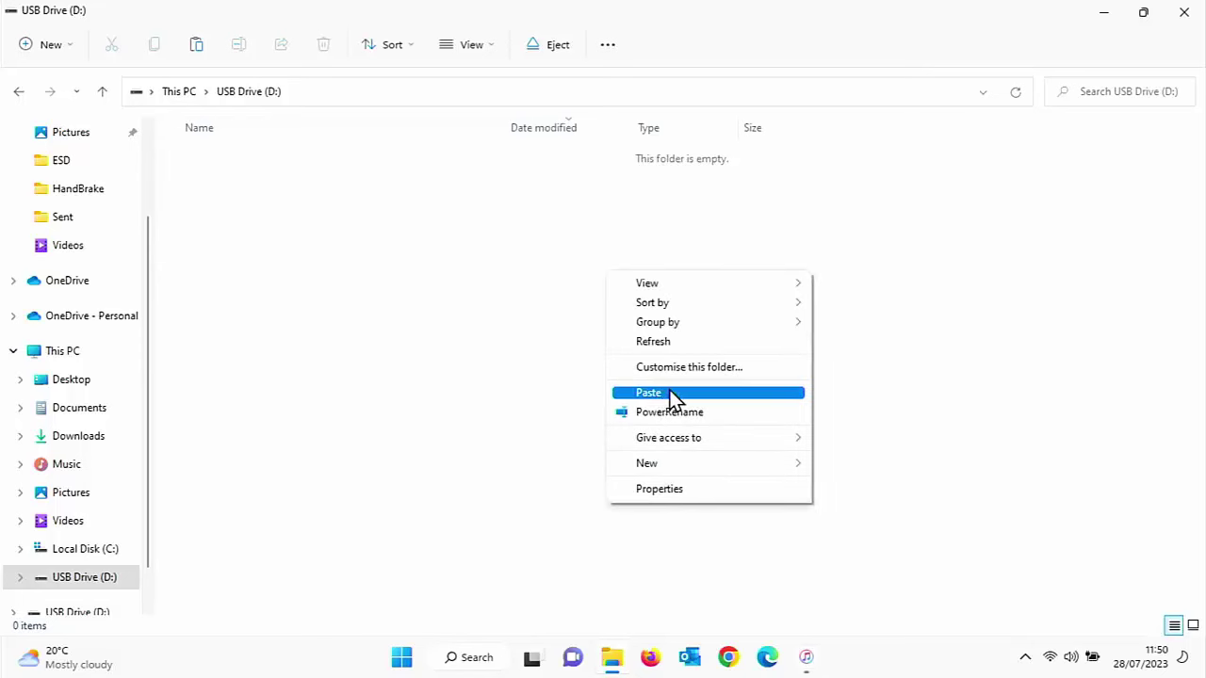
pyautogui.click(673, 396)
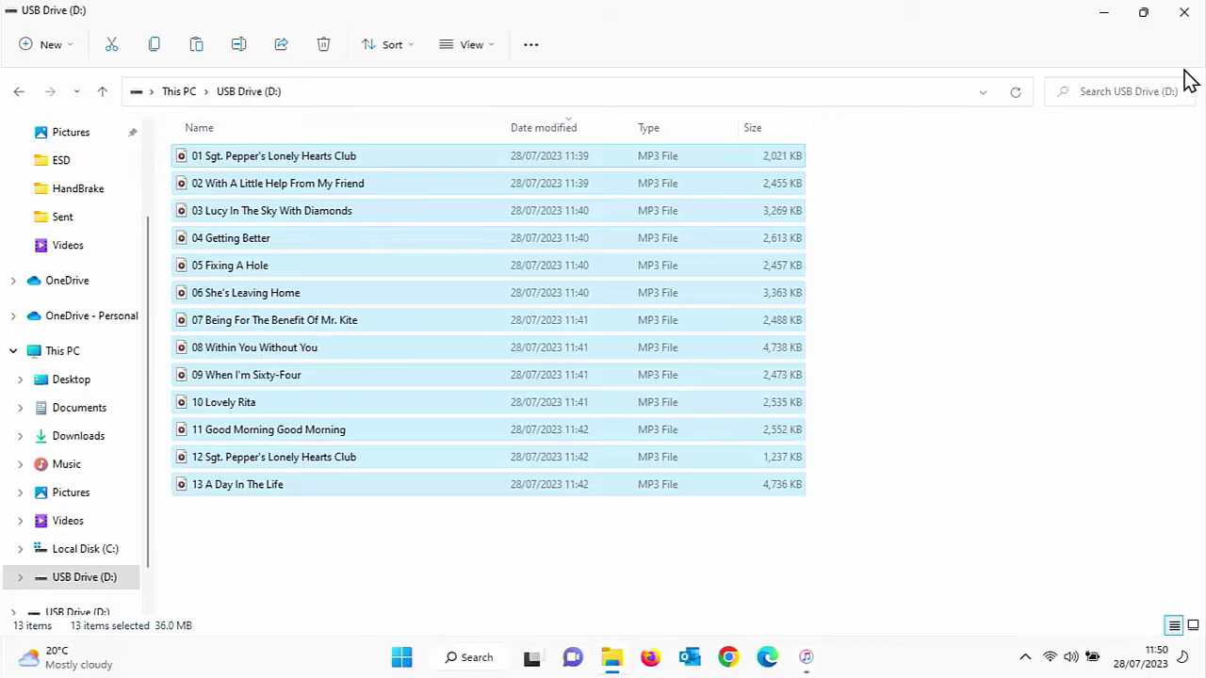
pyautogui.click(1183, 13)
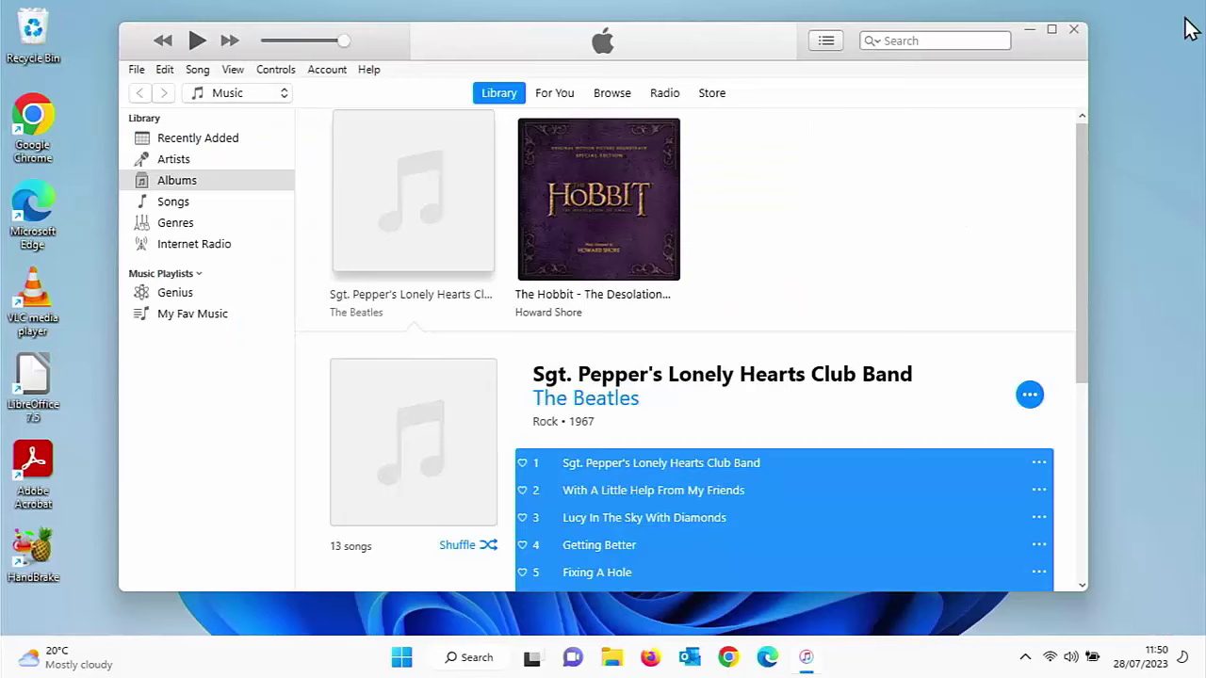
pyautogui.click(1075, 30)
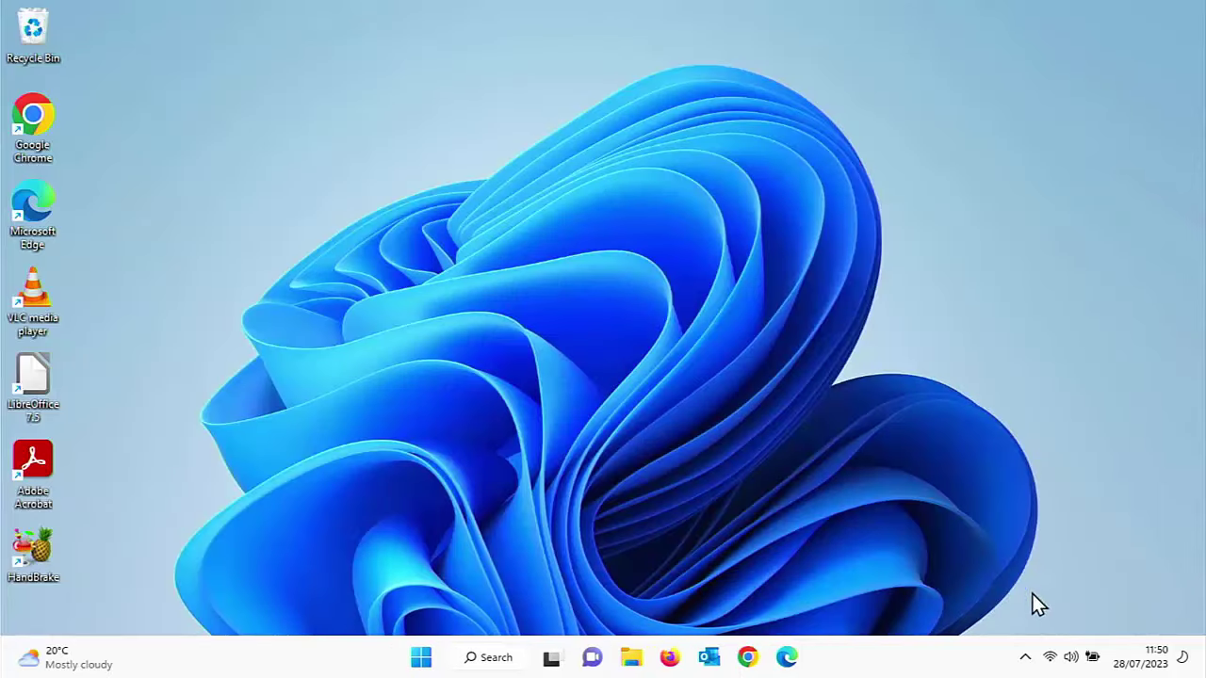
# Step: Safely eject the USB Flash Disk from the computer
pyautogui.click(1025, 656)
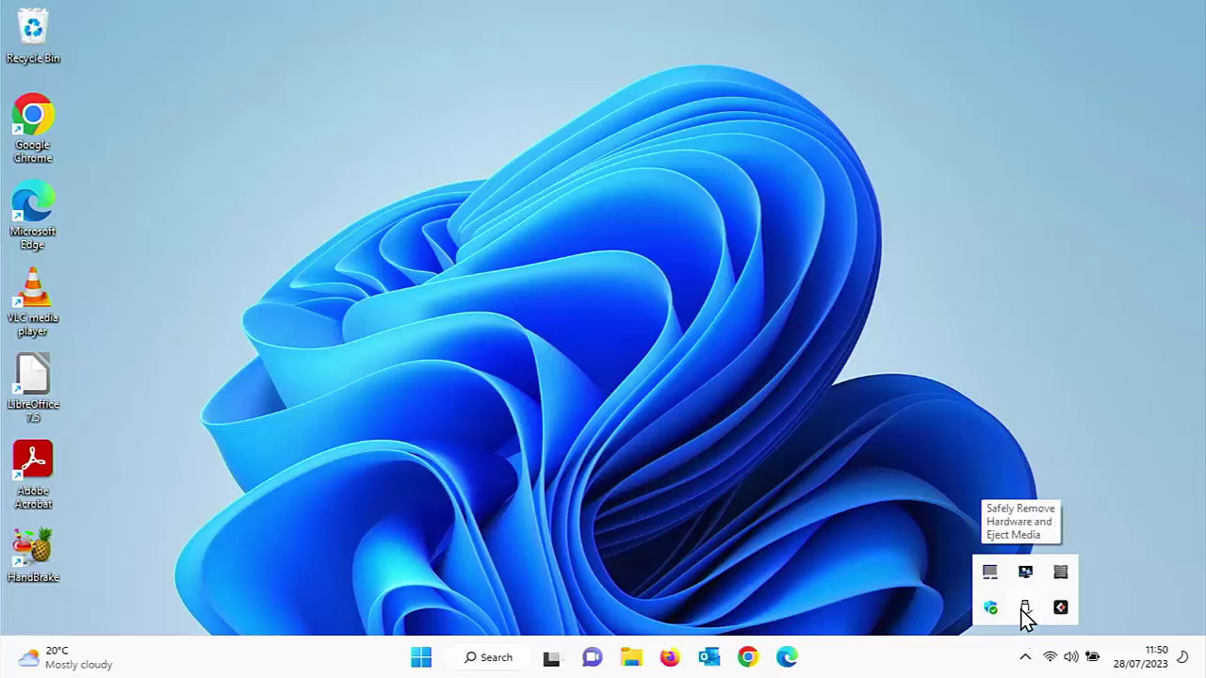
pyautogui.click(1024, 659)
pyautogui.click(1025, 661)
pyautogui.rightClick(1029, 608)
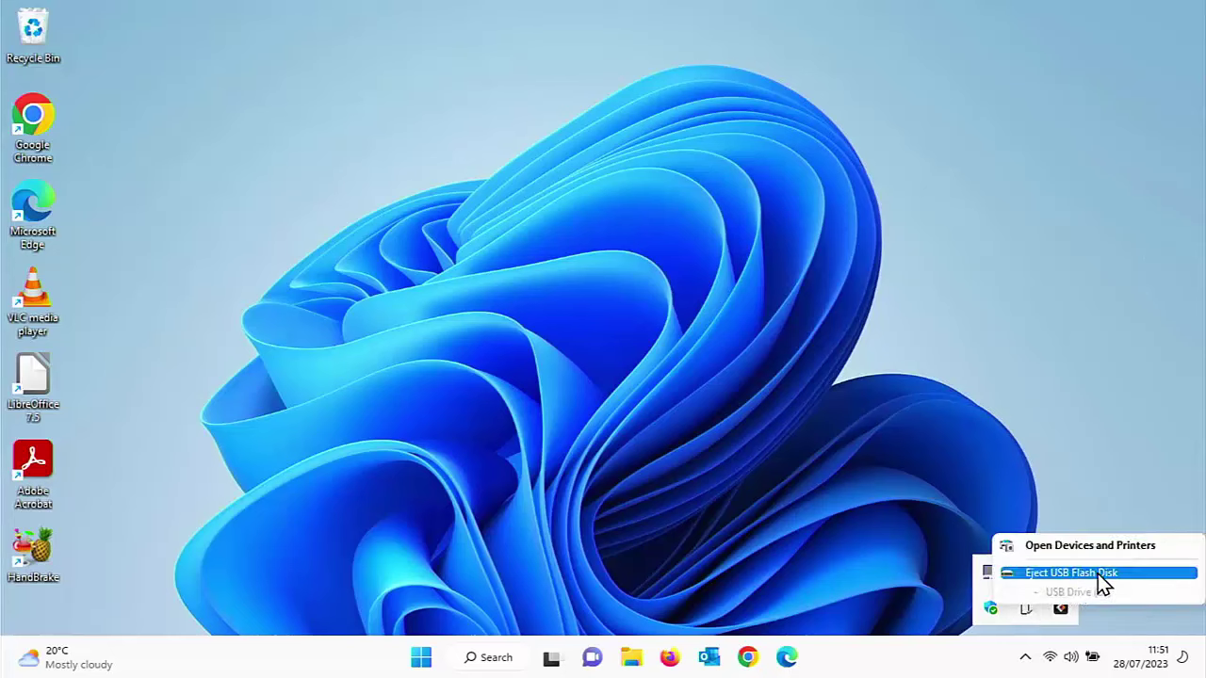
pyautogui.click(1048, 575)
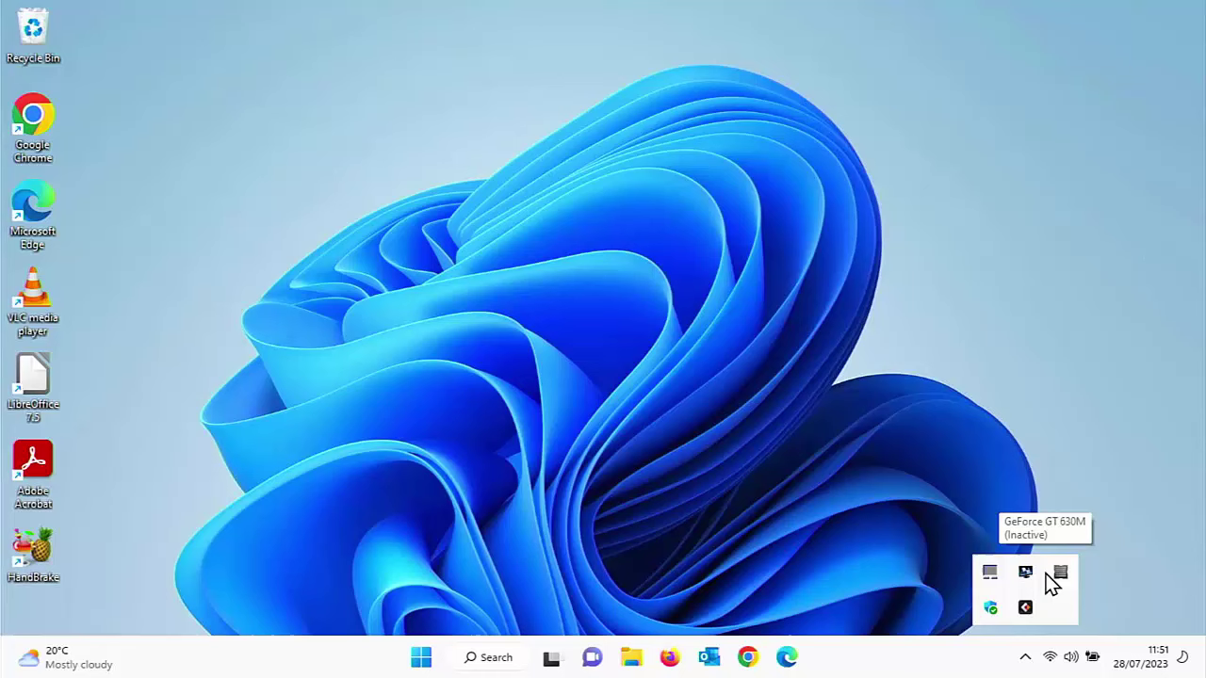
pyautogui.click(1013, 437)
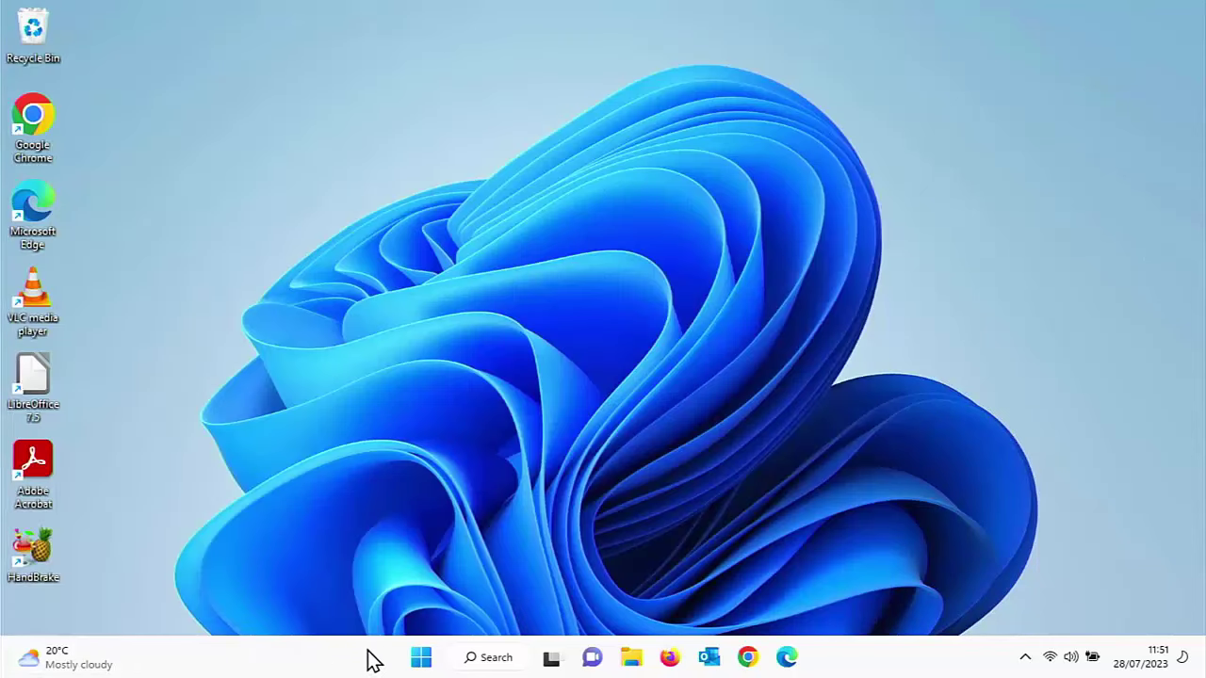
# Step: Bring up the computer's power options for shutting down
pyautogui.click(419, 659)
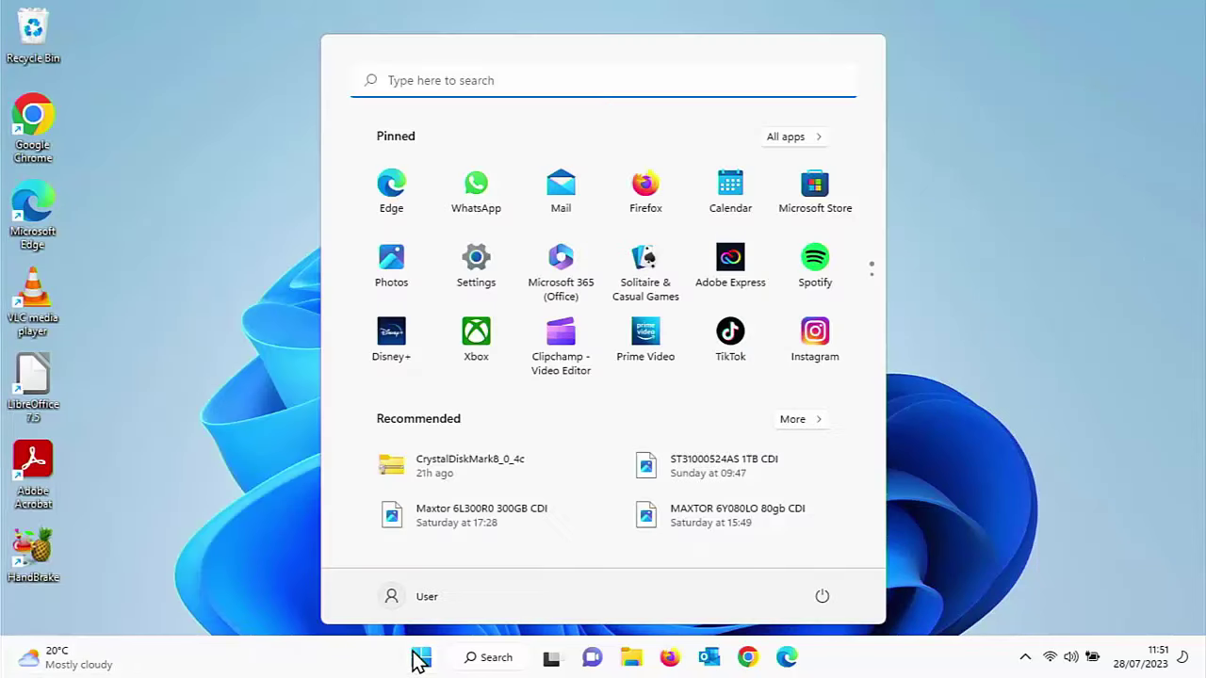
pyautogui.click(822, 596)
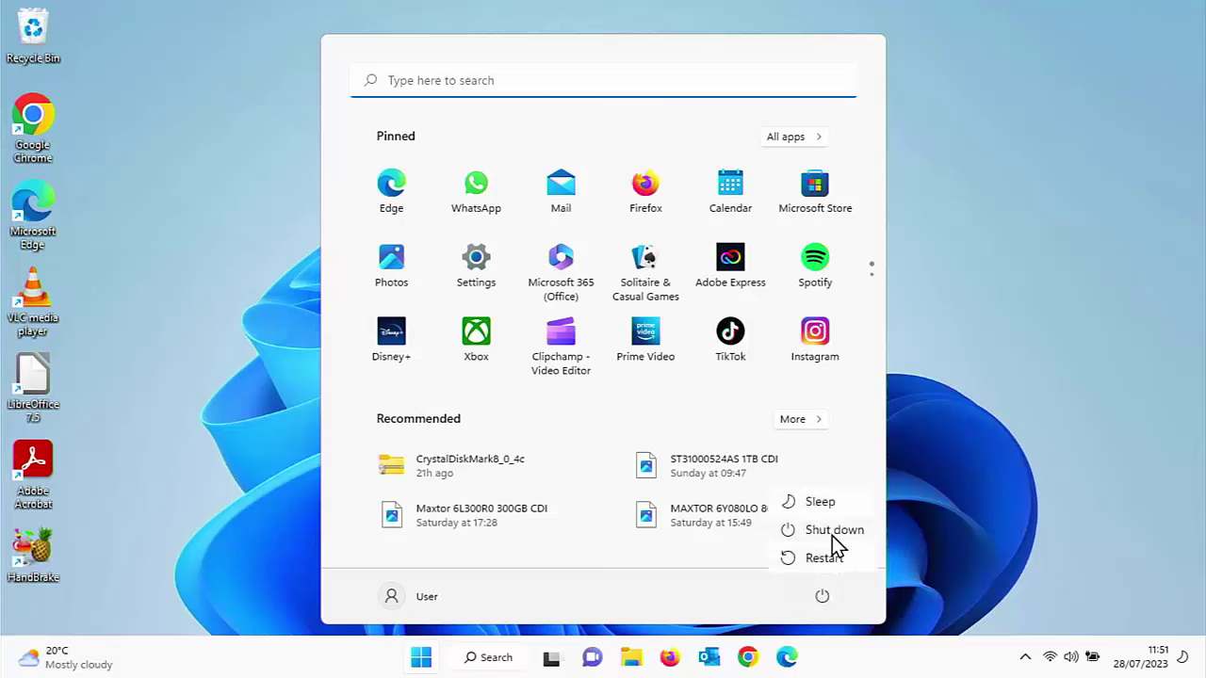